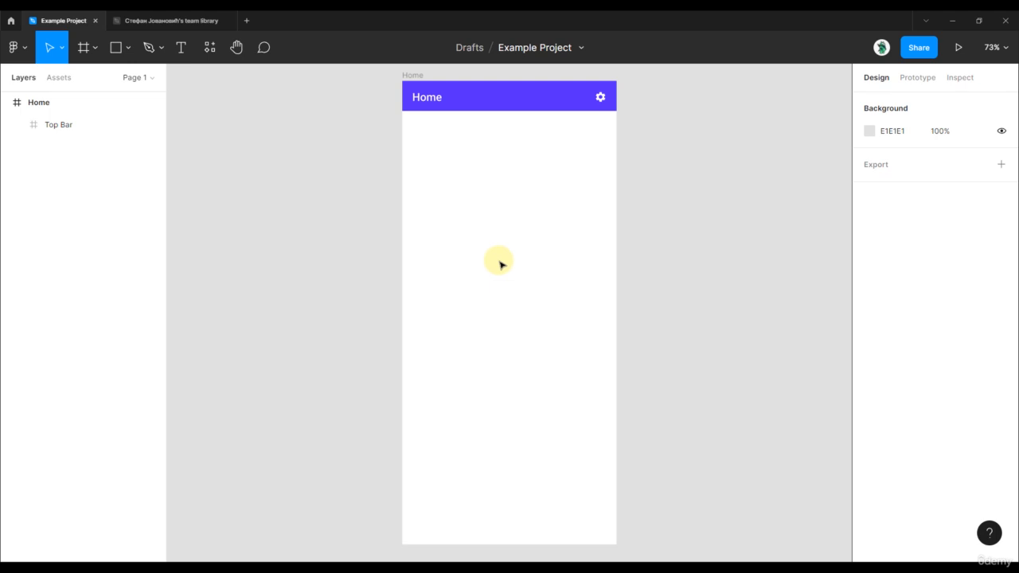
Draw a square about 217 × 217 in the Home frame, positioned at about X 105, Y 273.
key("r")
left_click_drag(448, 216, 572, 340)
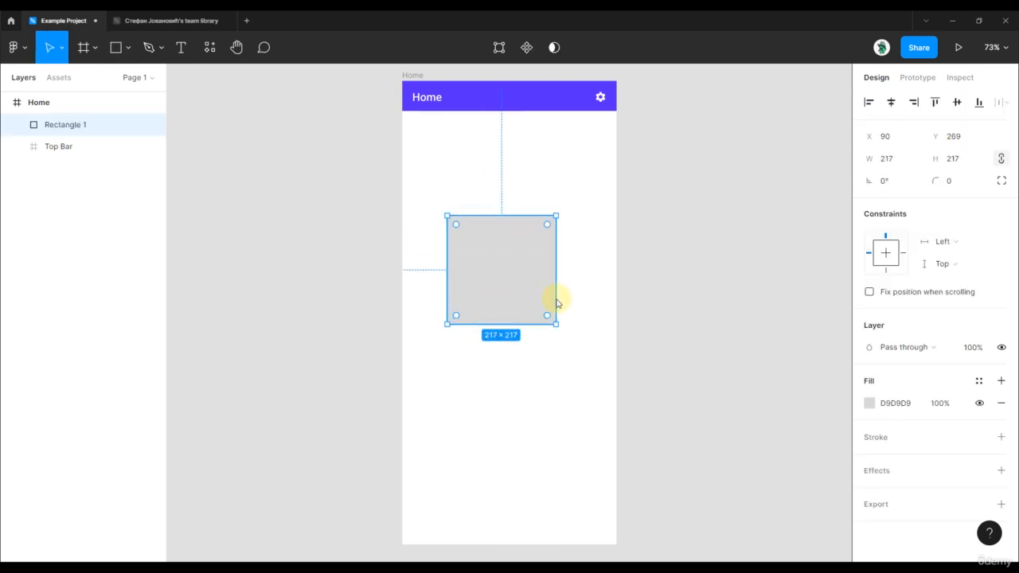
scroll(557, 296, "up", 3)
left_click_drag(514, 311, 514, 311)
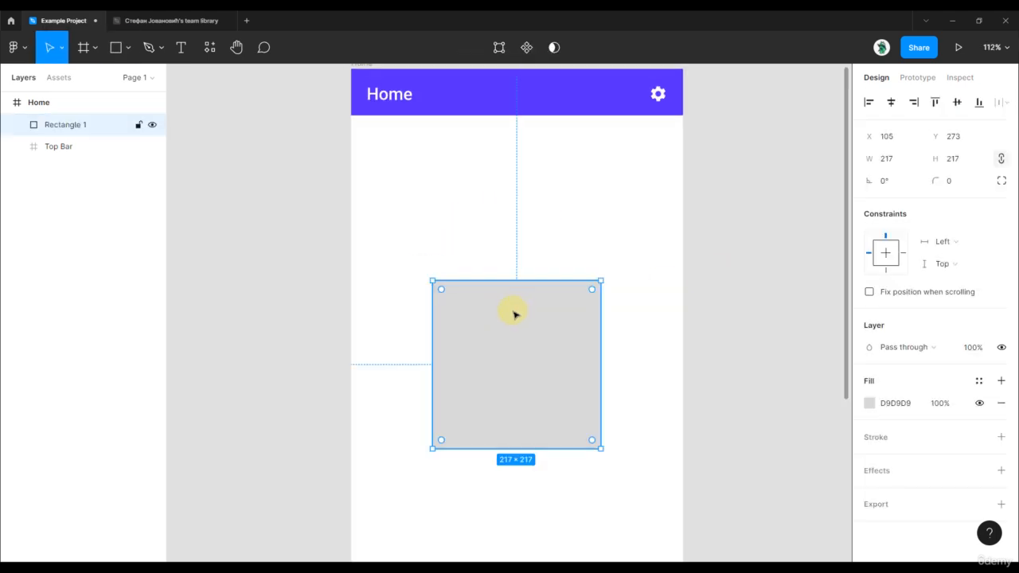
Change the square's fill to the red FF3434.
left_click(869, 403)
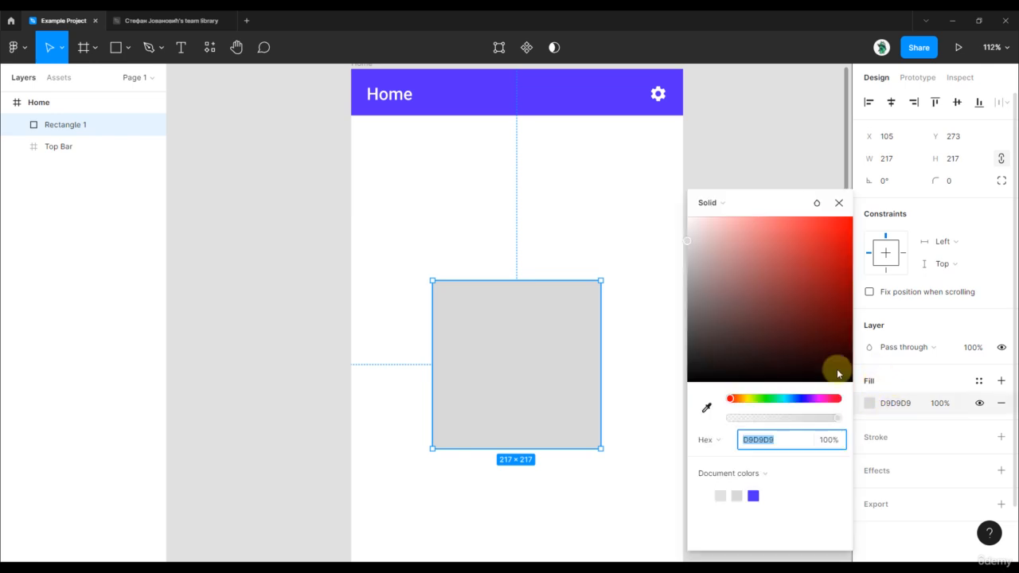
left_click_drag(786, 281, 818, 216)
left_click(813, 178)
left_click(562, 342)
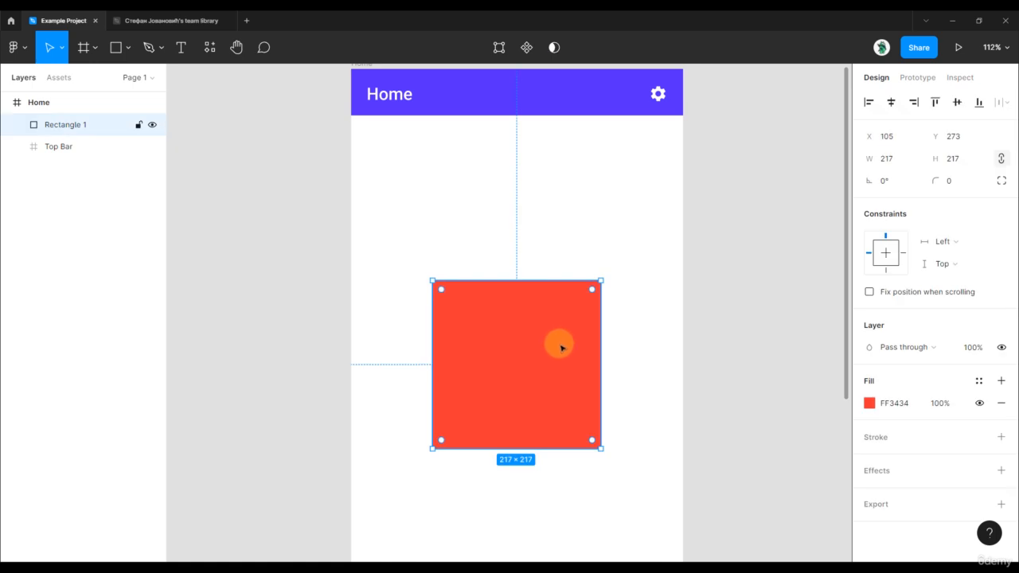
Try the Fuschia and Iris library color styles on the square and apply Fuschia/100.
left_click(981, 383)
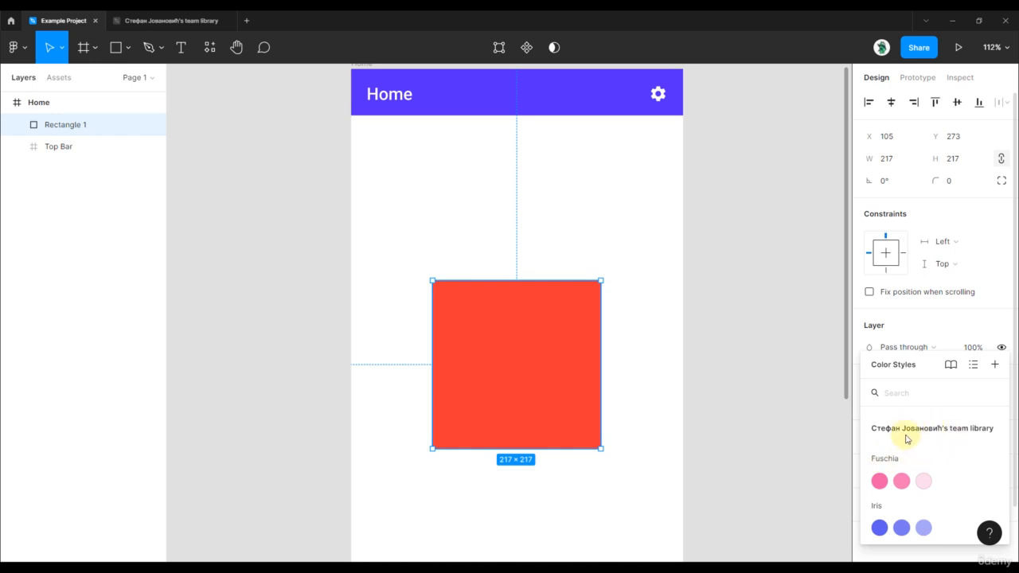
left_click(880, 481)
left_click(901, 480)
left_click(923, 481)
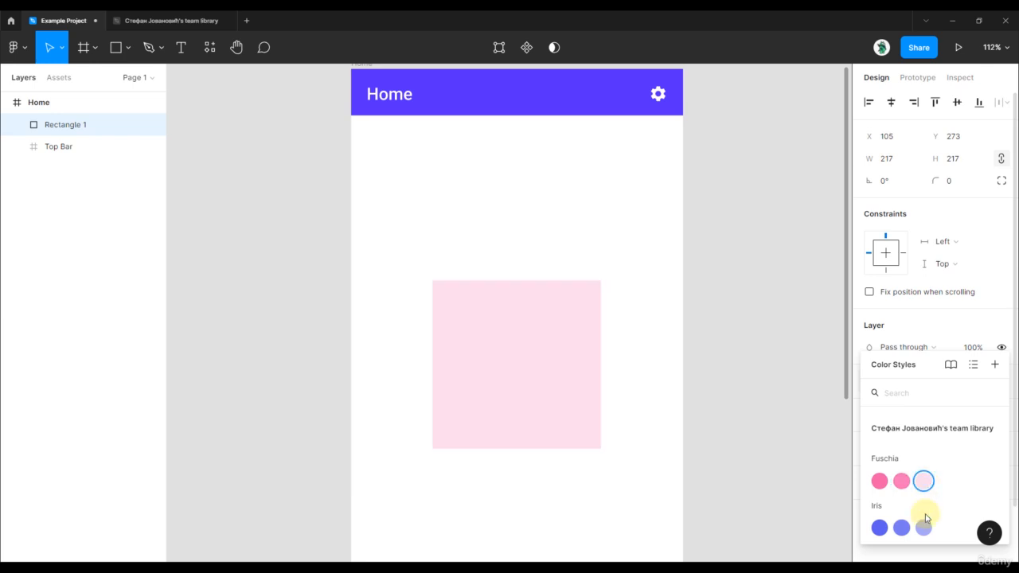
left_click(924, 528)
left_click(901, 527)
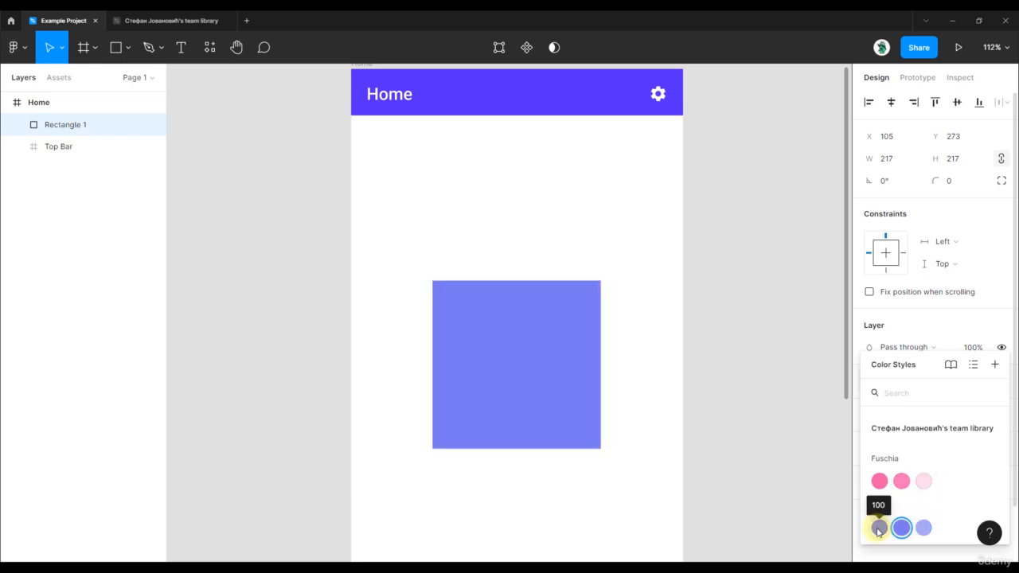
left_click(878, 528)
left_click(880, 481)
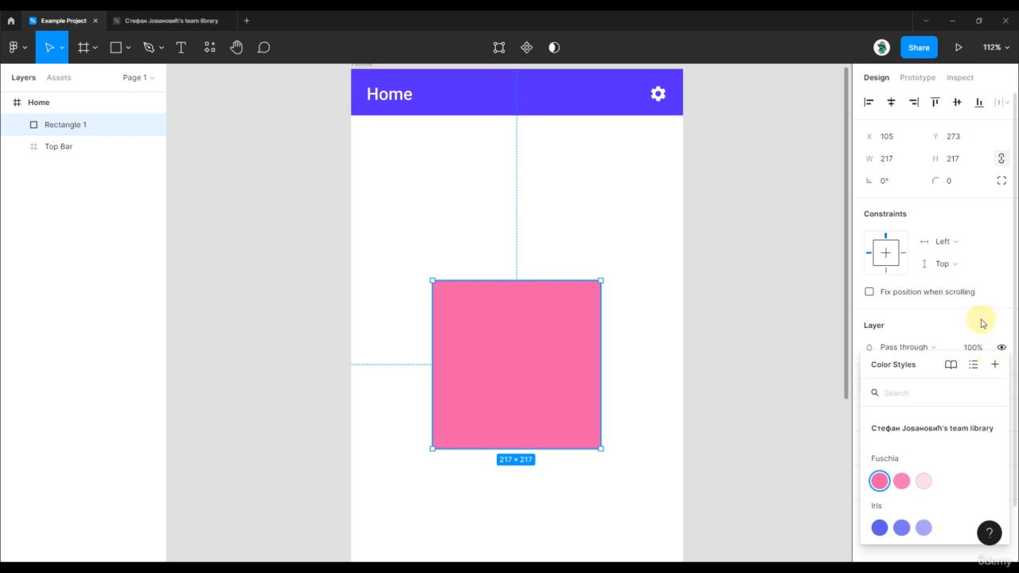
left_click(984, 326)
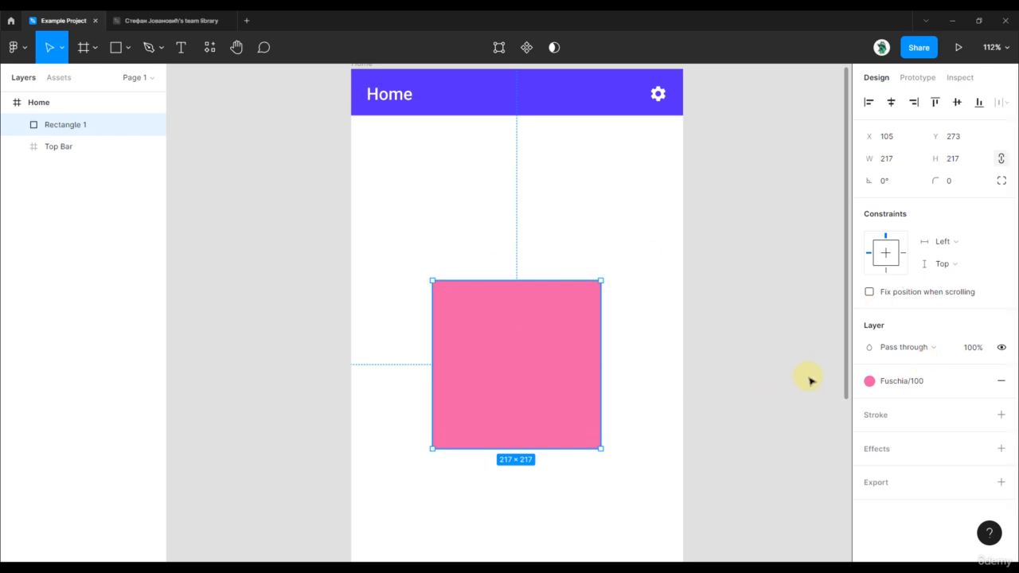
Detach the Fuschia/100 color style from the square's fill.
left_click(870, 382)
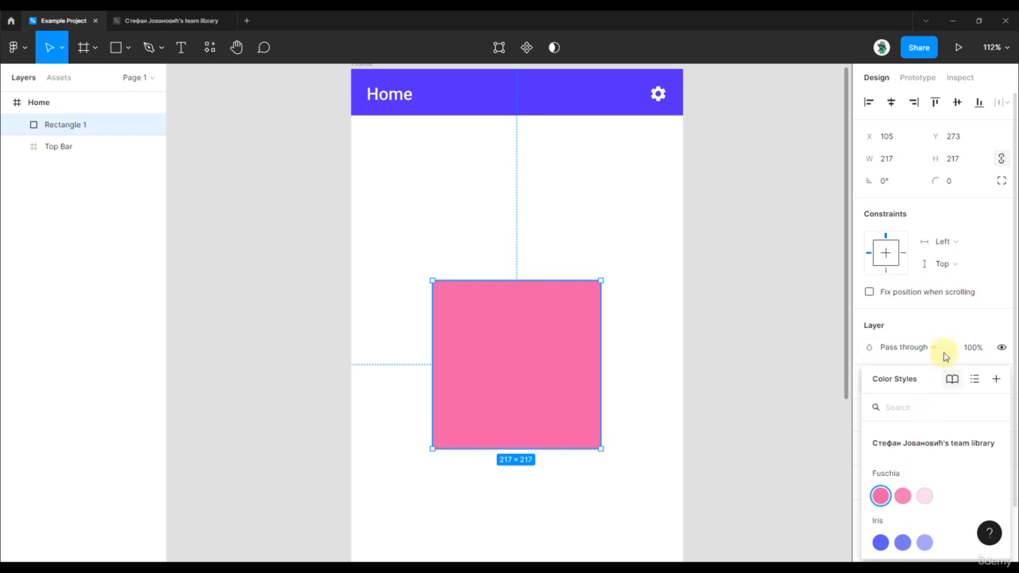
left_click(947, 322)
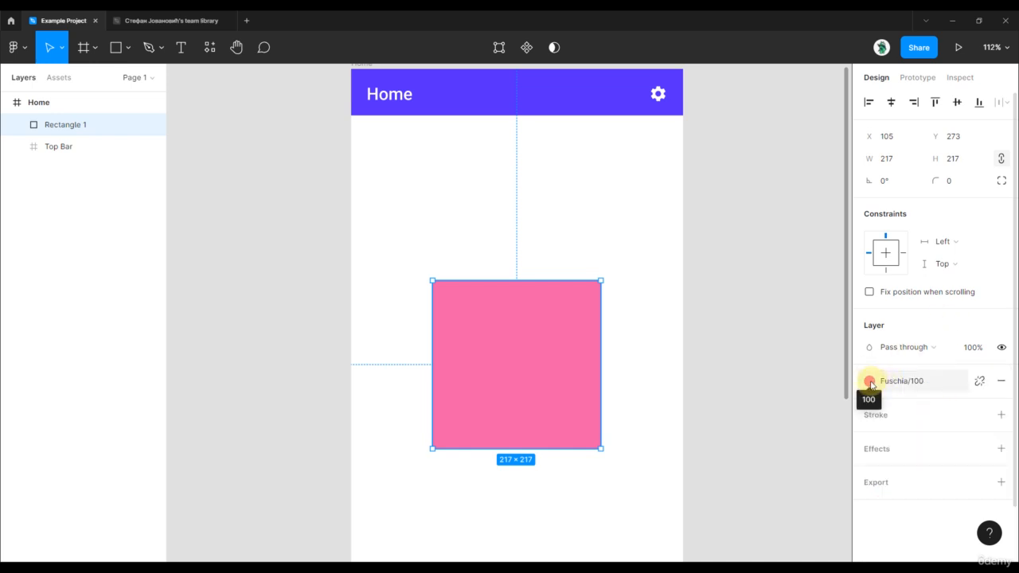
left_click(979, 383)
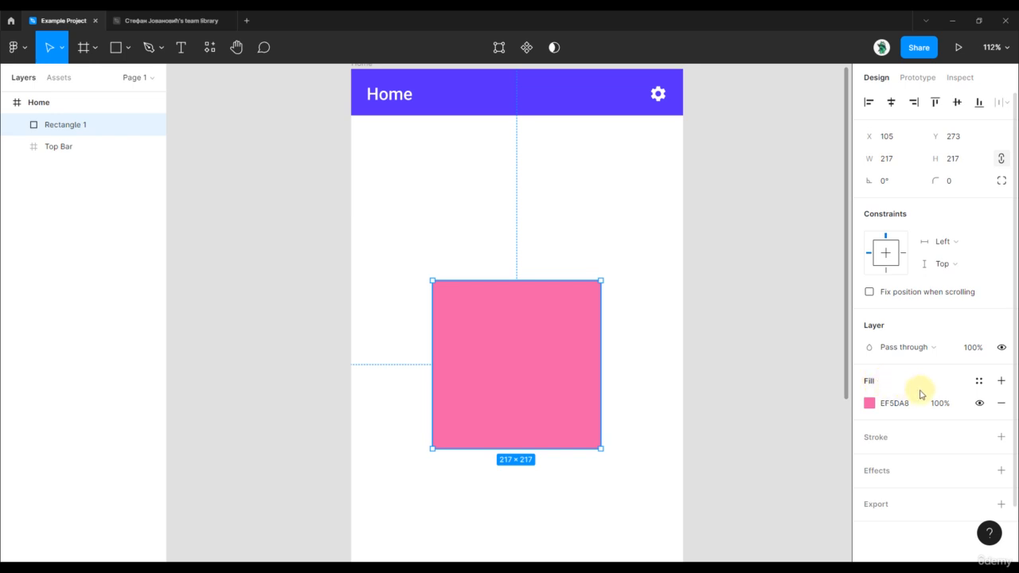
Set the square's solid fill to the red FF3232.
left_click(870, 405)
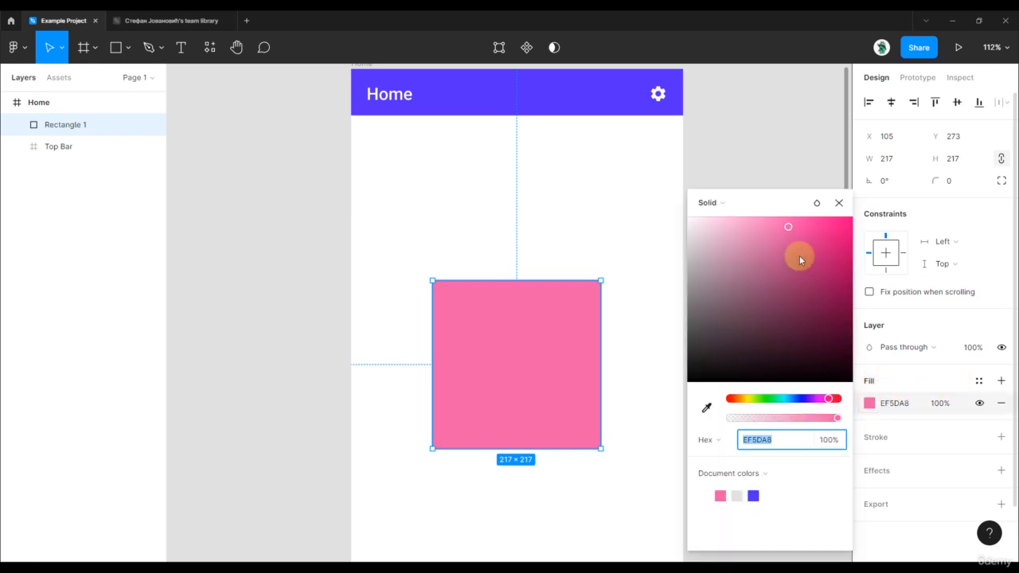
left_click_drag(799, 254, 776, 225)
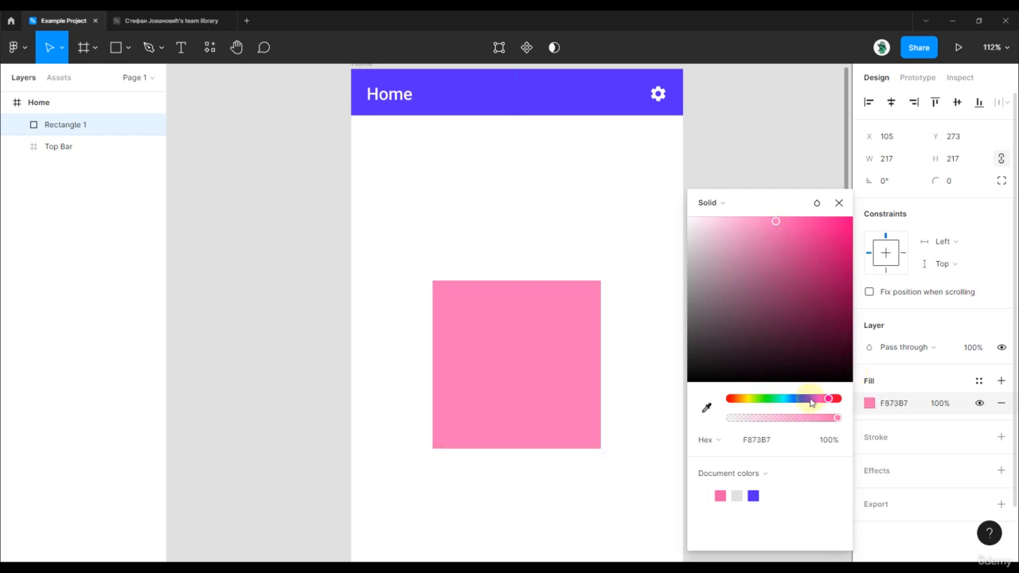
left_click_drag(812, 402, 708, 401)
left_click_drag(783, 253, 817, 205)
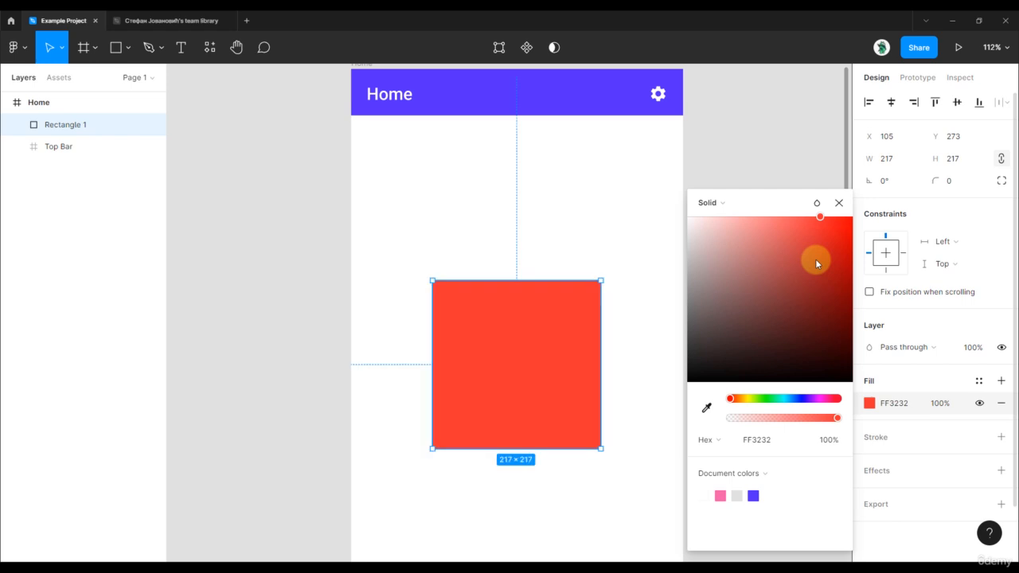
left_click(839, 203)
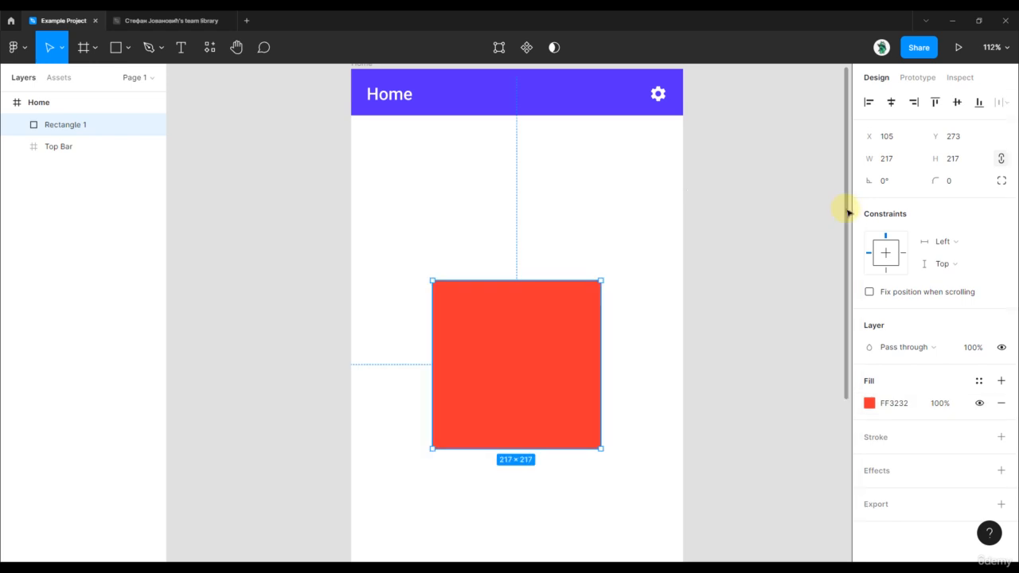
View the available color styles as a list and switch them back to the grid view.
left_click(979, 383)
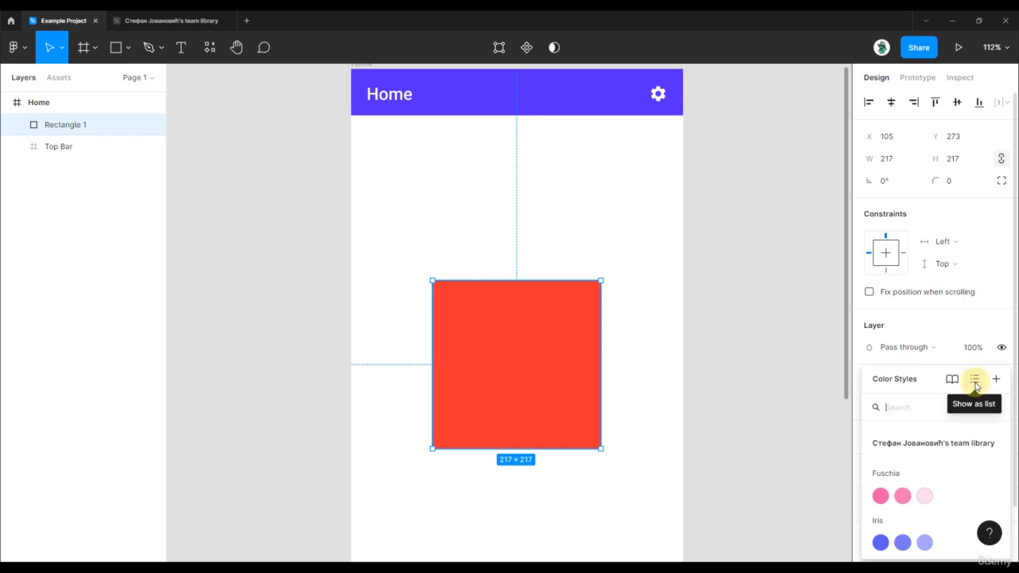
left_click(976, 385)
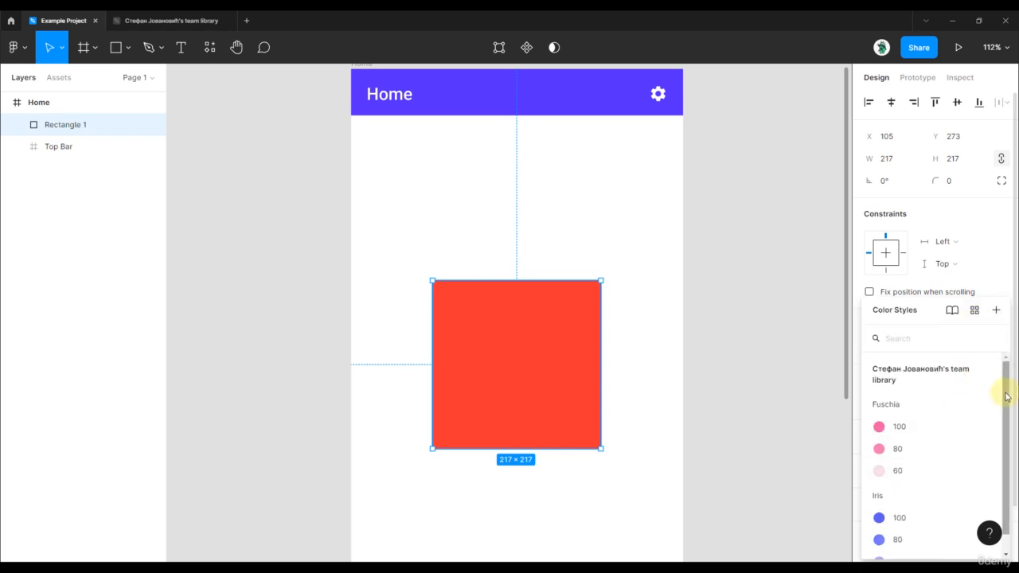
scroll(1001, 430, "down", 1)
mouse_move(1003, 424)
left_mouse_down()
mouse_move(1002, 434)
mouse_move(1005, 396)
mouse_move(999, 420)
left_mouse_up()
left_click(974, 311)
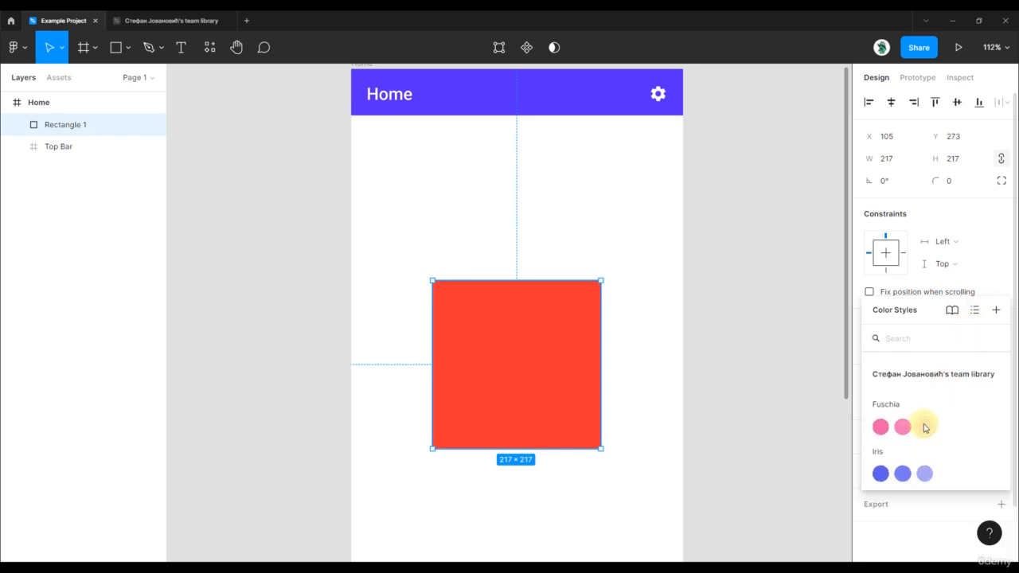
Create a new color style named "red" from the square's fill.
left_click(996, 310)
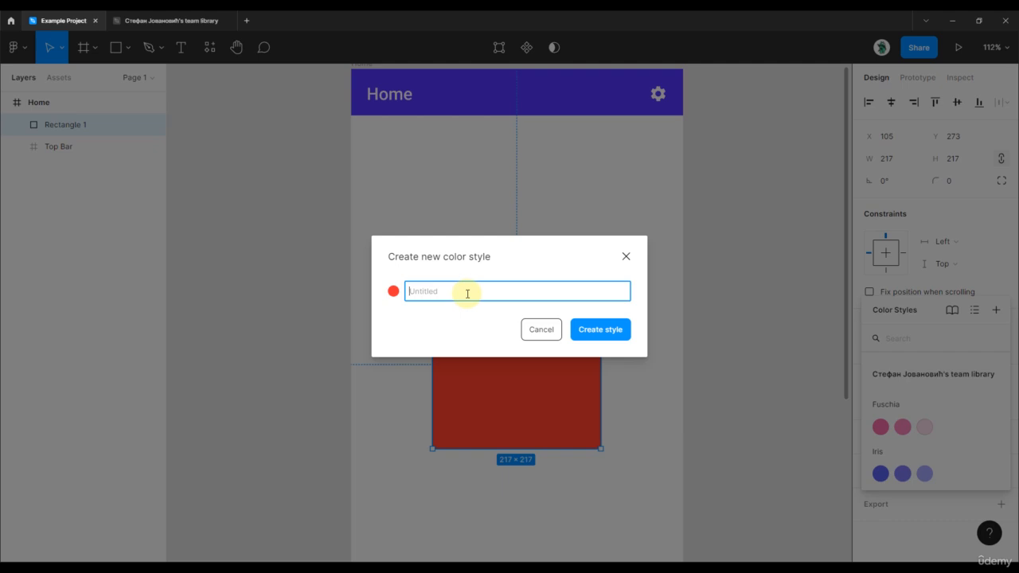
type("red")
left_click(620, 337)
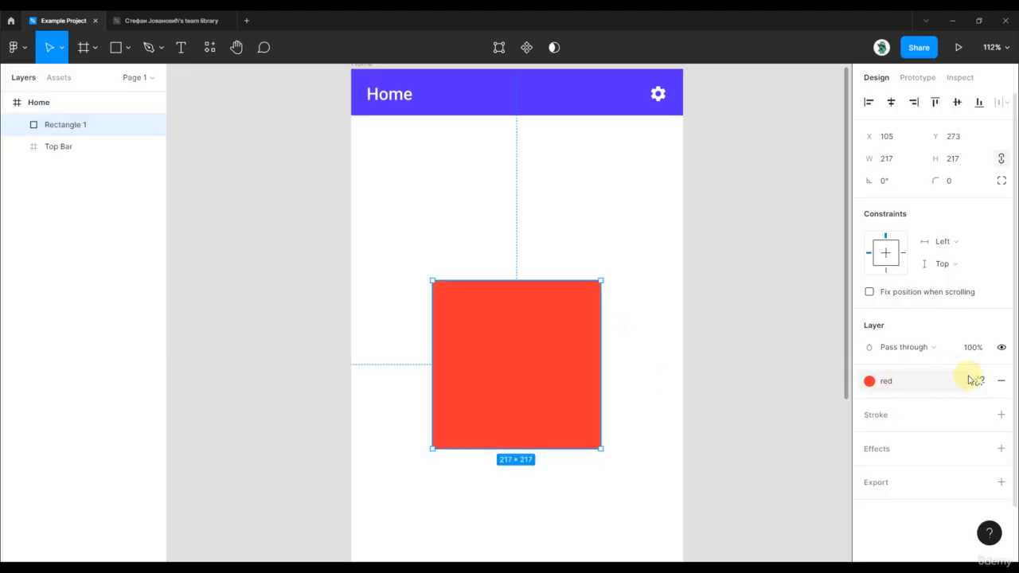
left_click(753, 313)
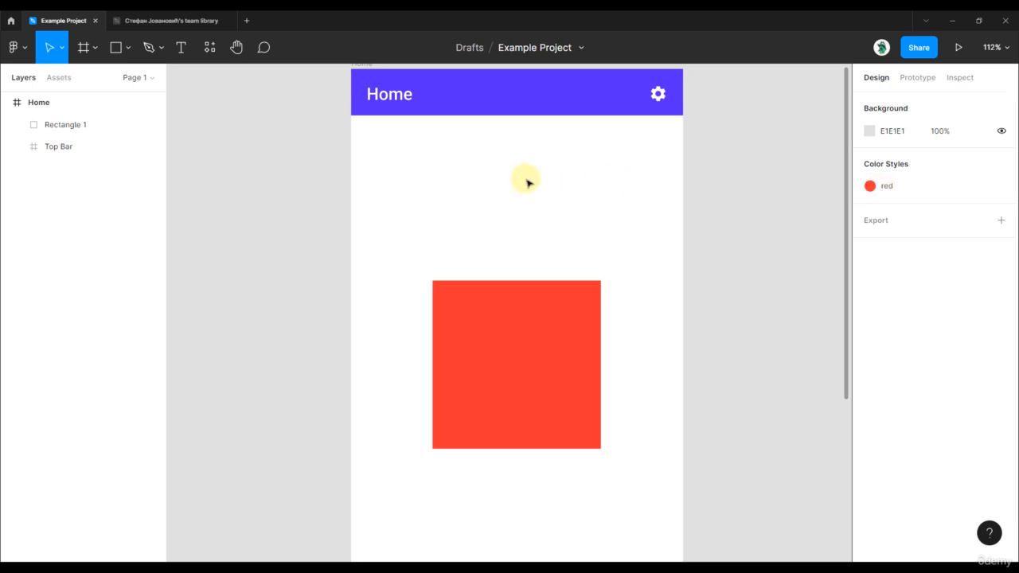
Draw a rectangle about 119 × 96 above the red square, positioned at about X 154, Y 111.
key("r")
left_click_drag(478, 150, 571, 225)
left_click_drag(546, 183, 538, 190)
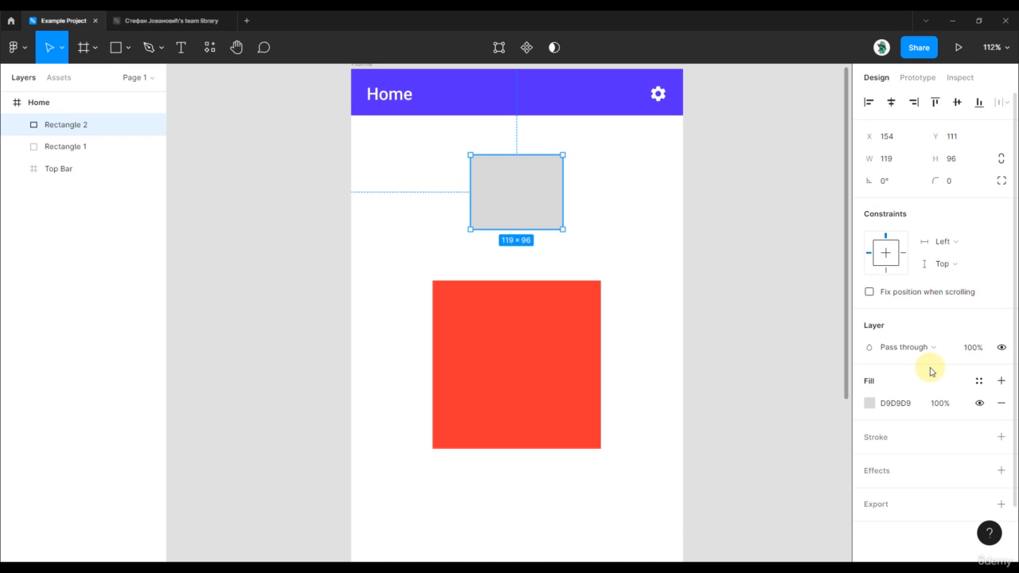
Rename the red color style to "Primary/red" so that it is grouped under Primary.
left_click(980, 382)
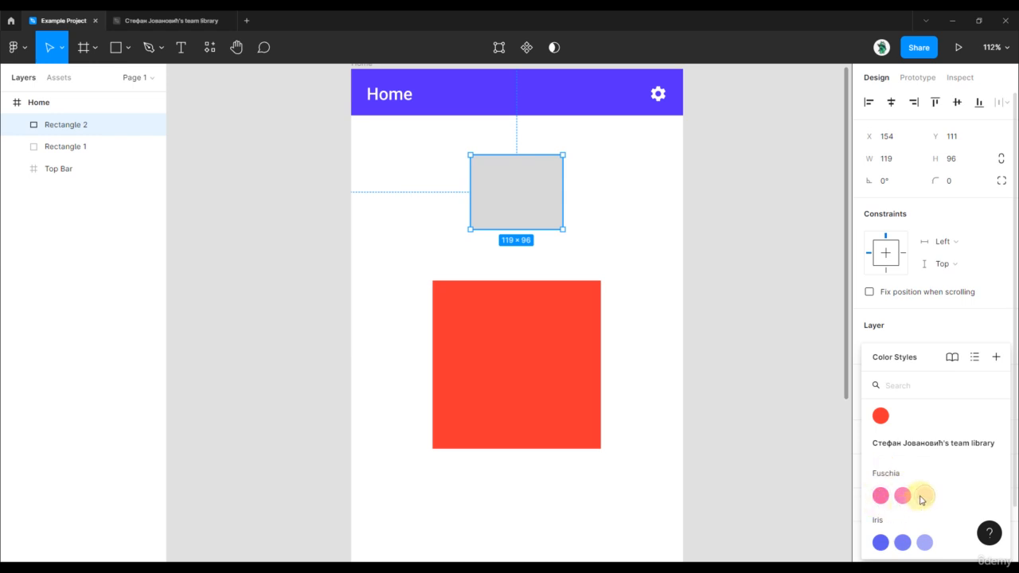
right_click(882, 422)
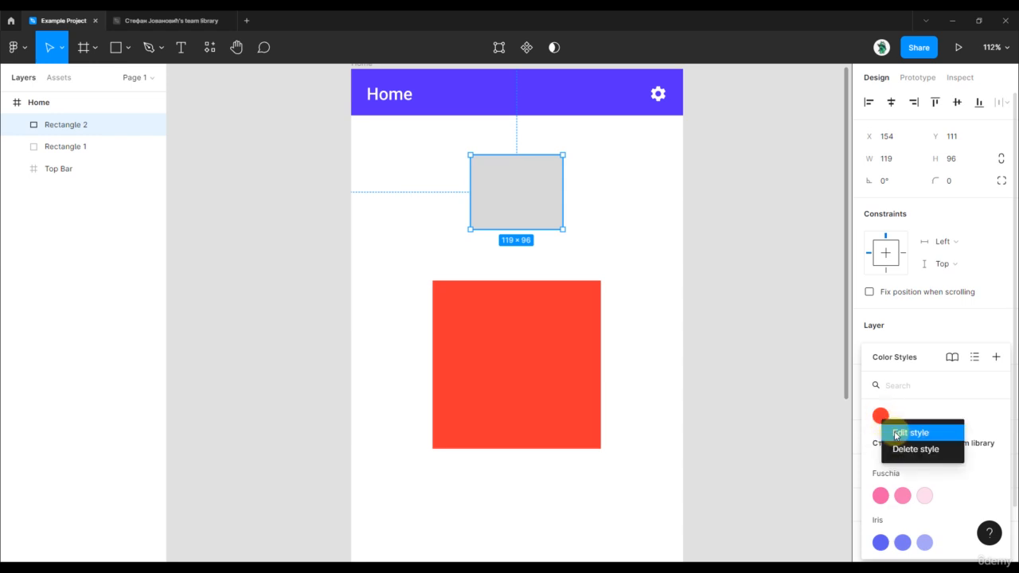
left_click(897, 435)
left_click(731, 366)
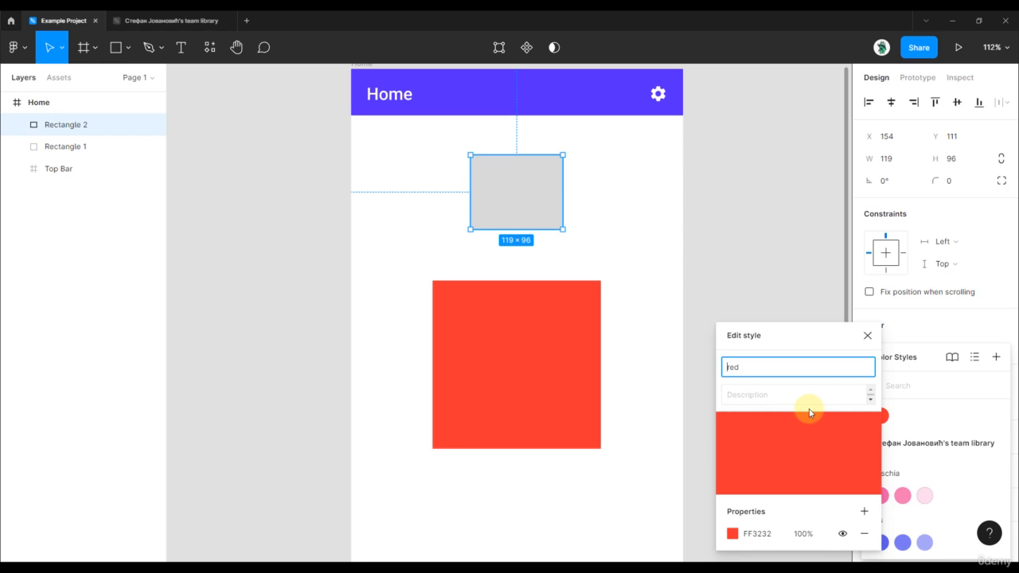
type("Primary/")
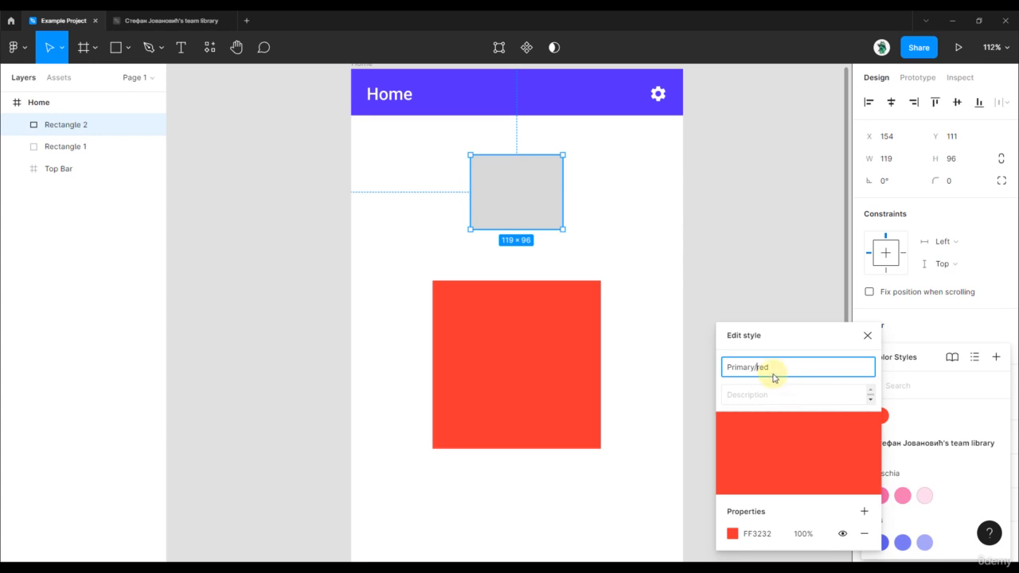
left_click_drag(757, 371, 776, 373)
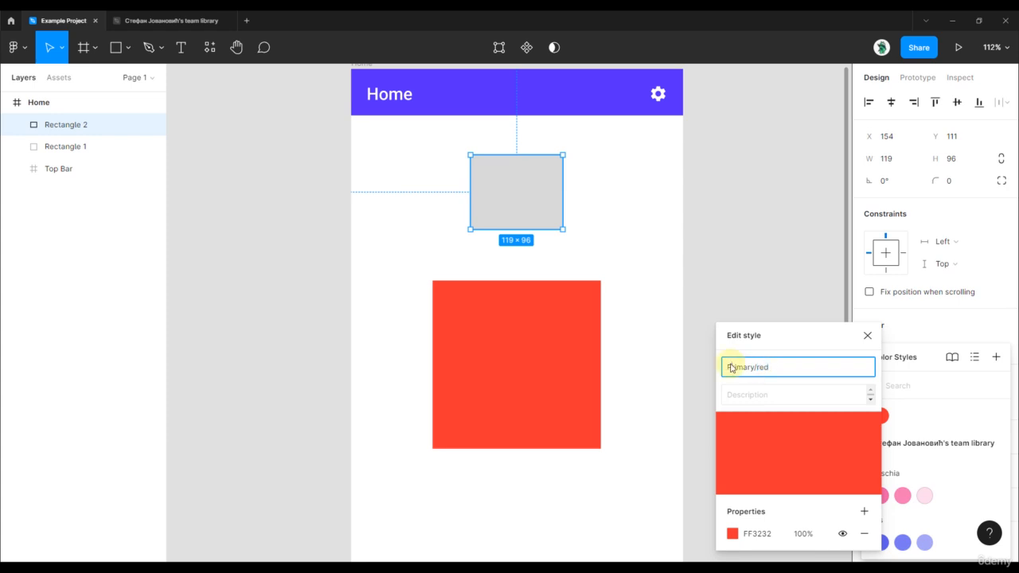
left_click_drag(727, 368, 758, 370)
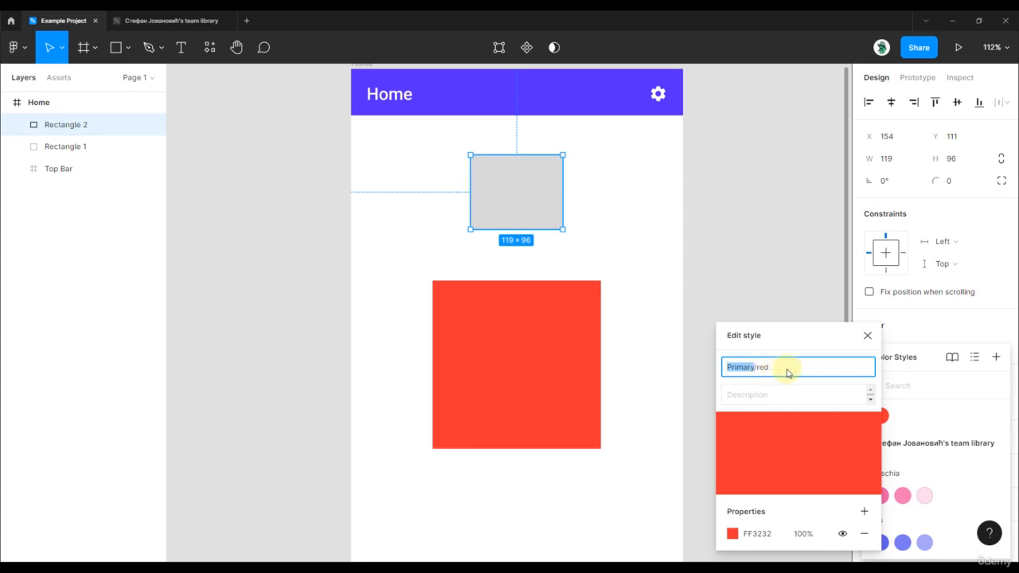
left_click(784, 374)
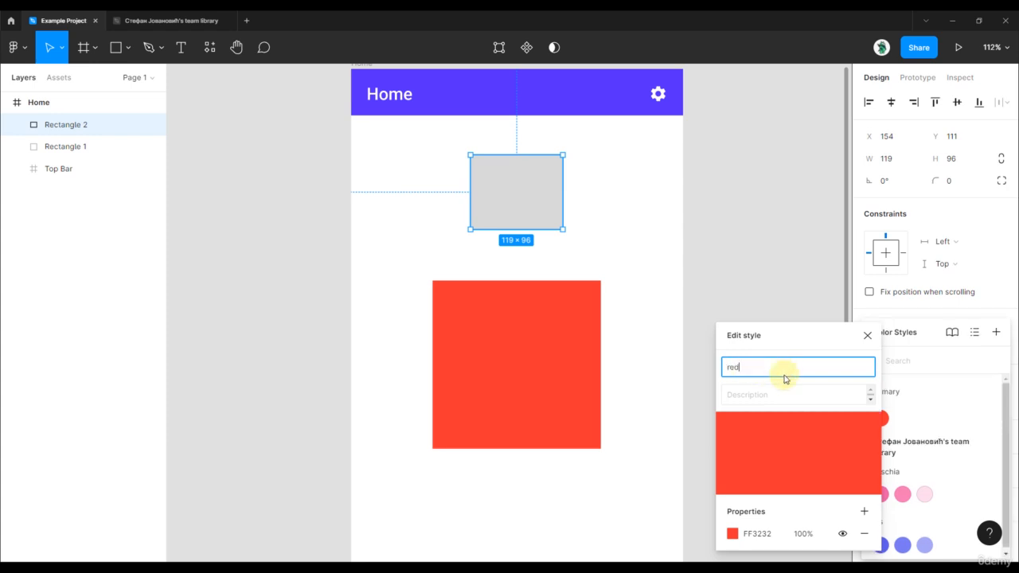
left_click(867, 335)
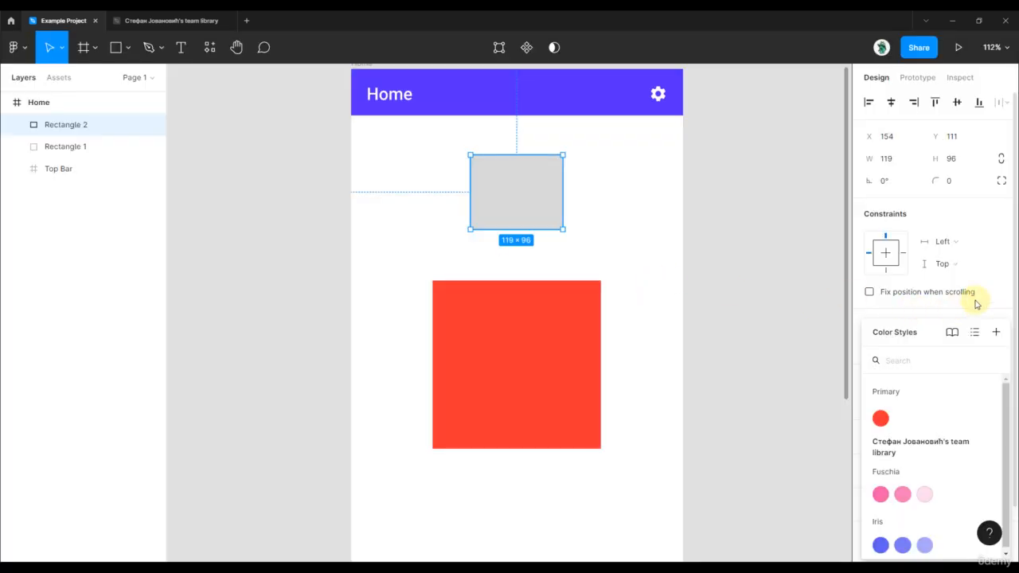
Review the color styles offered for the small gray rectangle and fix its position when scrolling.
left_click(648, 300)
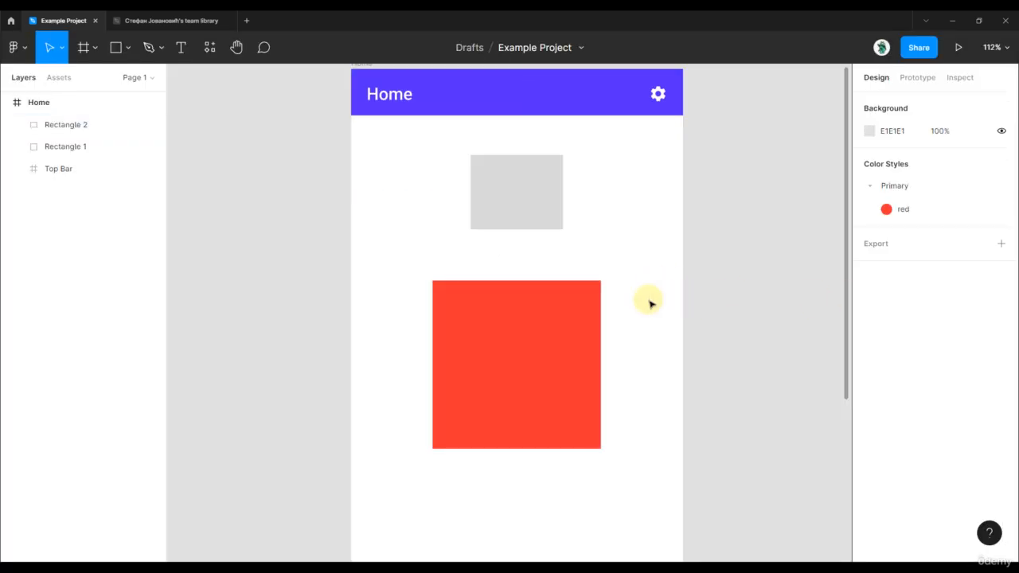
left_click(537, 222)
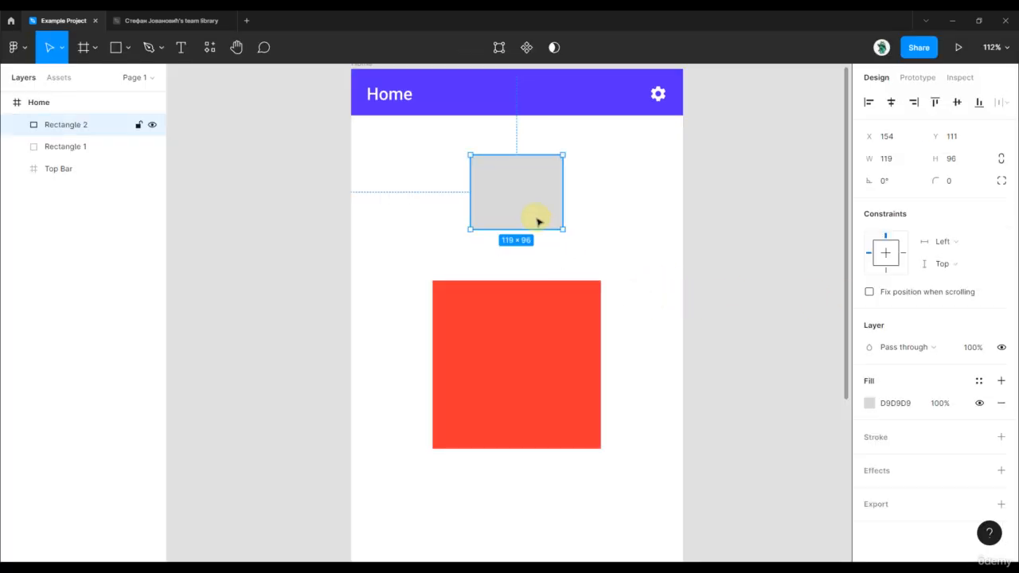
left_click(979, 383)
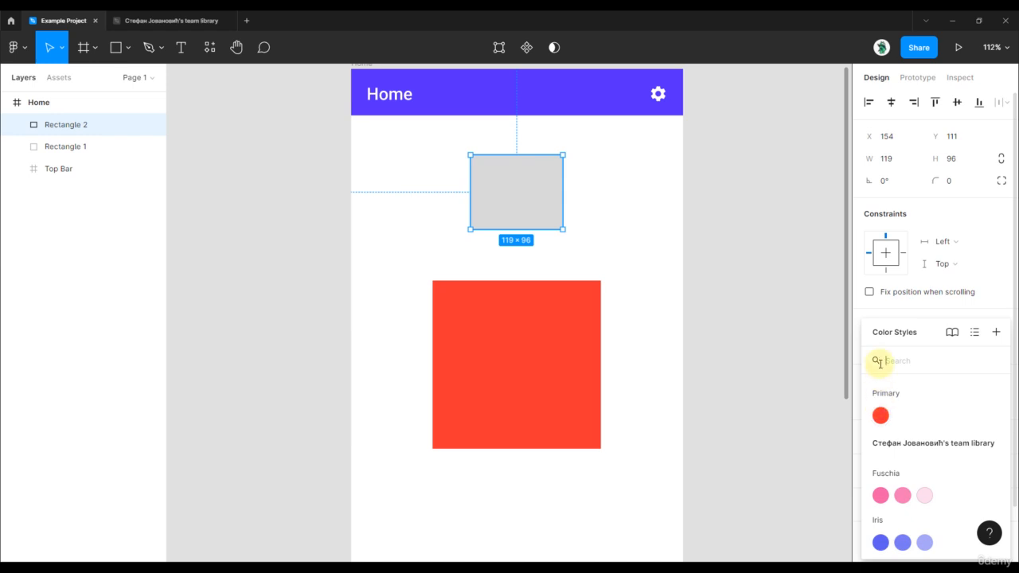
left_click(923, 292)
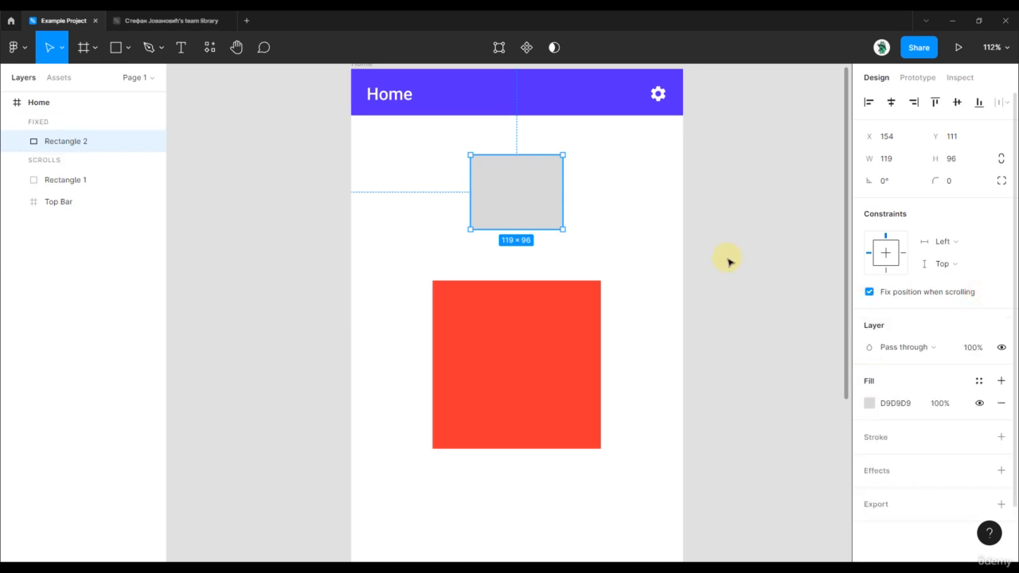
Set the small gray rectangle's fill to blue 2A66FF and remove the extra black 20% fill added on top of it.
left_click(868, 404)
left_click_drag(825, 398, 796, 398)
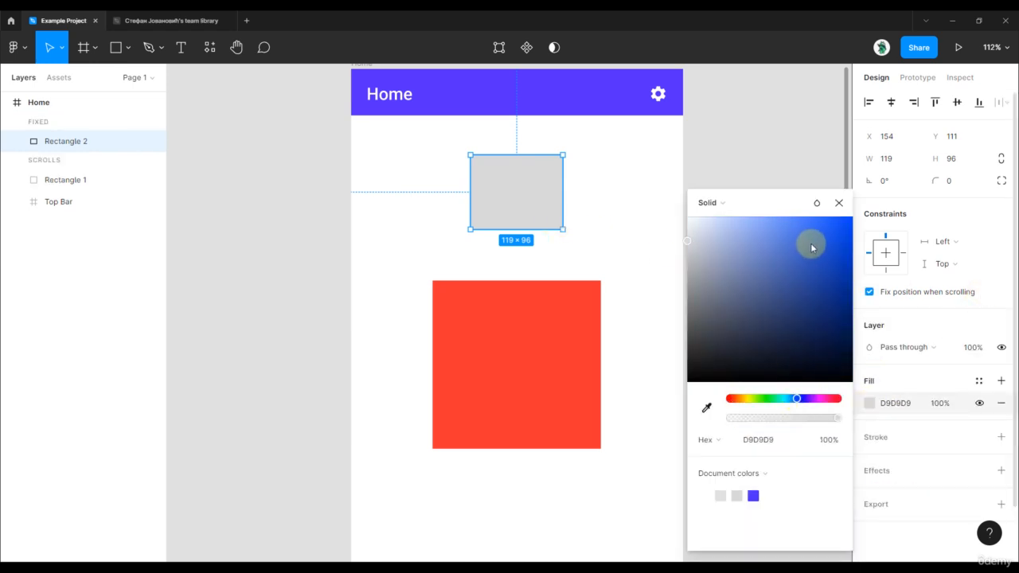
left_click_drag(811, 249, 825, 217)
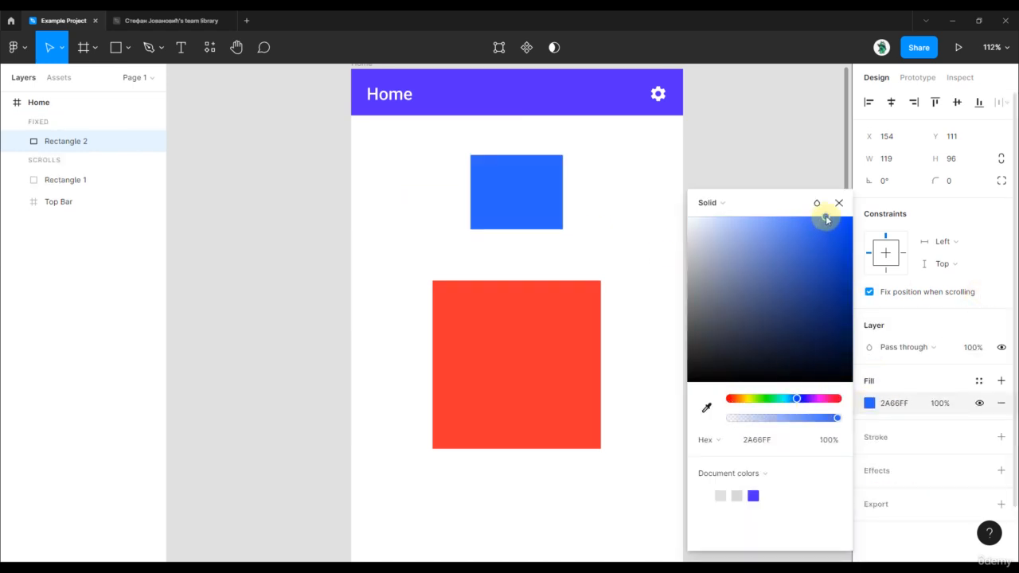
left_click(1001, 384)
left_click(1002, 384)
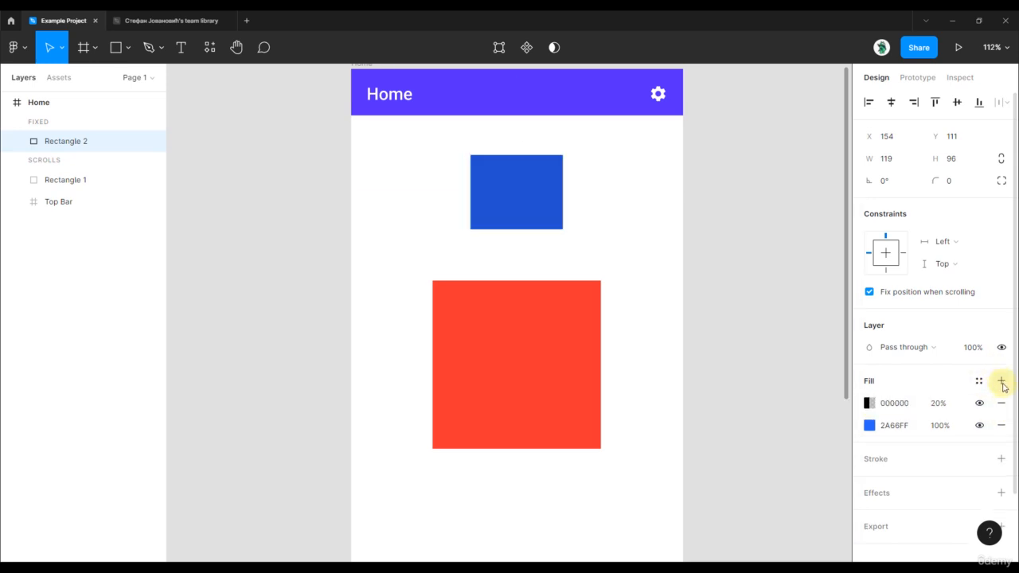
left_click(1001, 403)
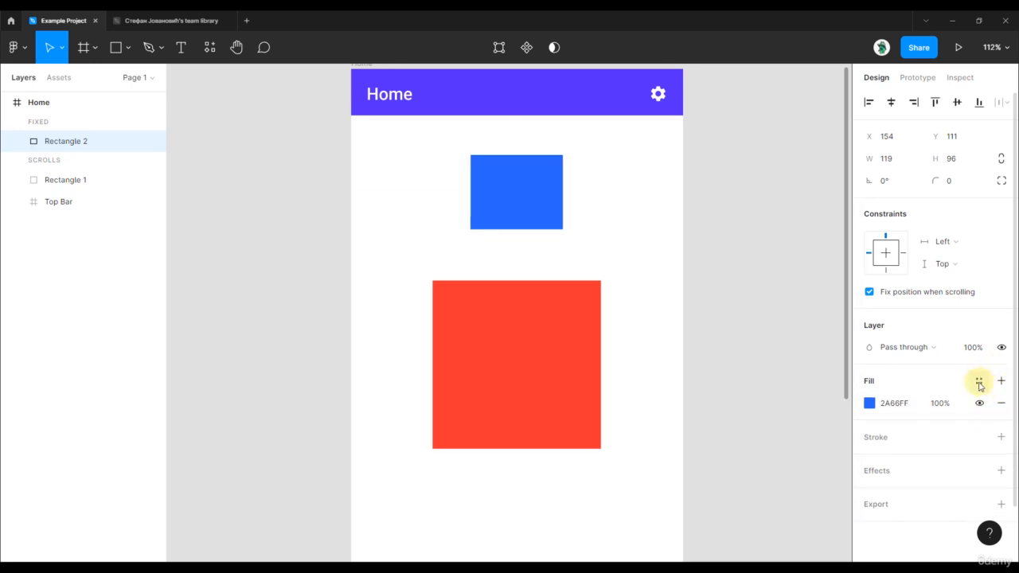
Create a color style named "Primary/blue" from the small rectangle's blue fill and deselect the rectangle.
left_click(980, 382)
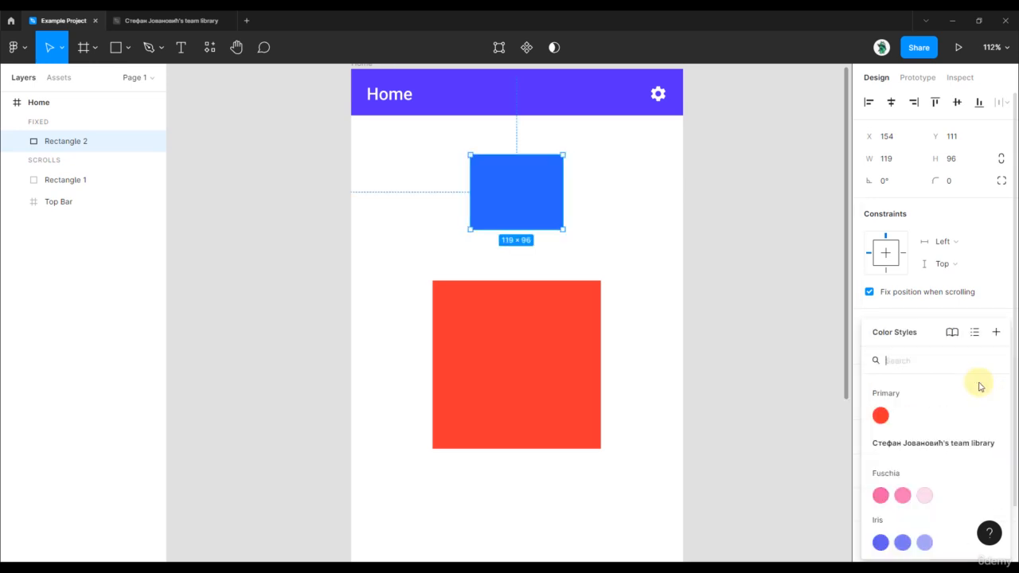
left_click(997, 332)
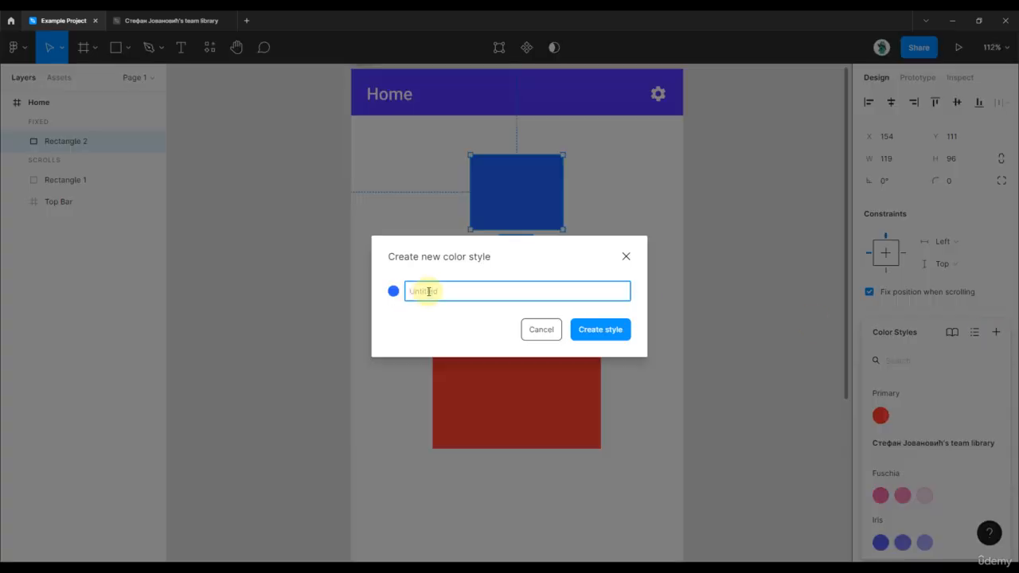
type("Primary/blue")
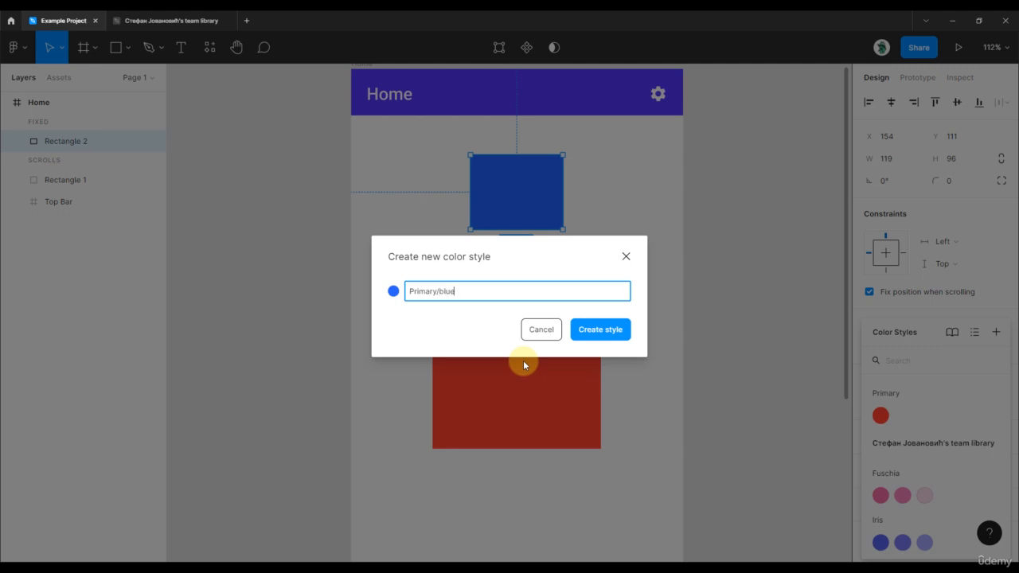
left_click(619, 330)
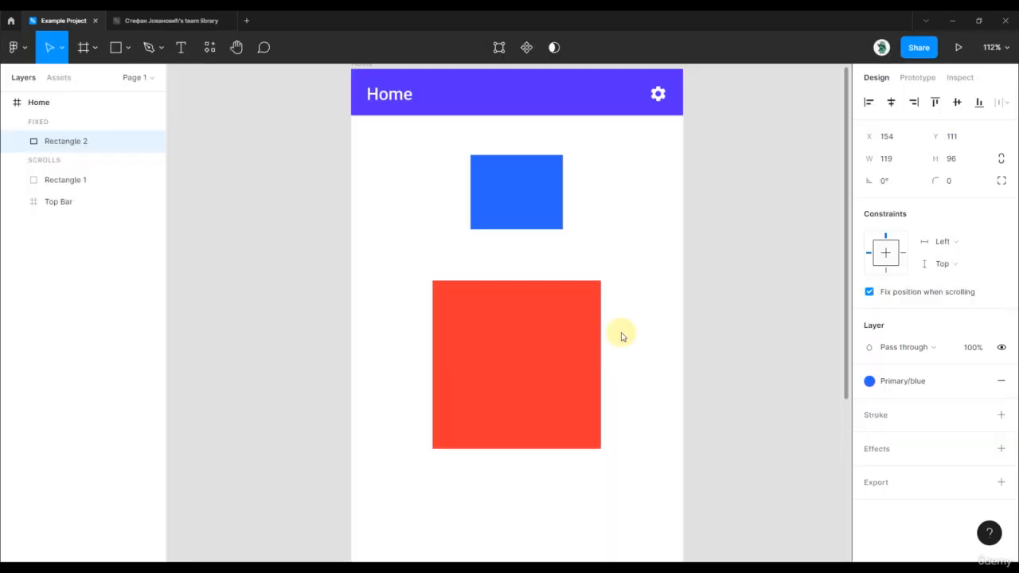
key("Escape")
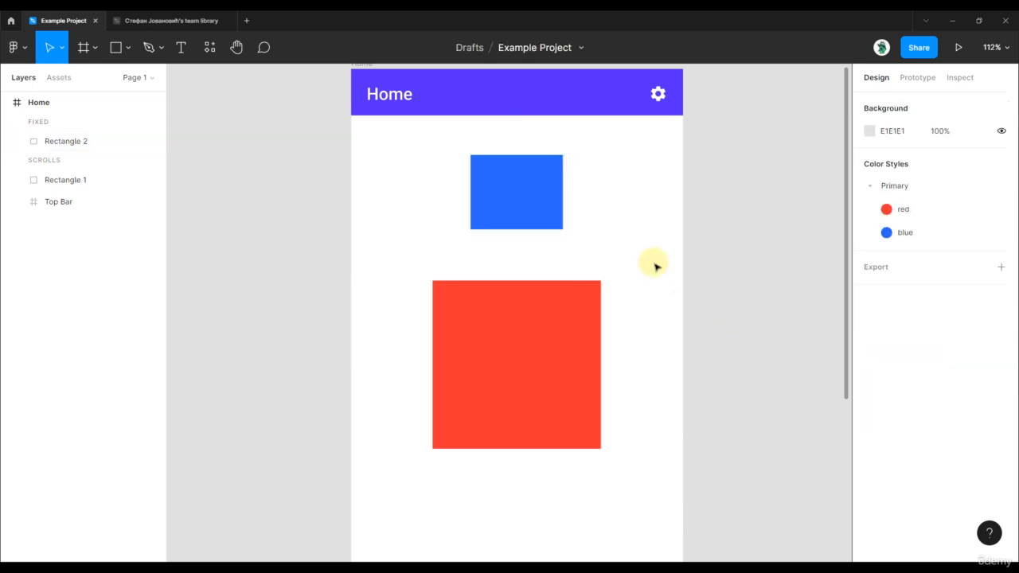
Draw a rectangle about 52 × 59 to the right of the blue rectangle, at about X 322, Y 130.
key("r")
key("v")
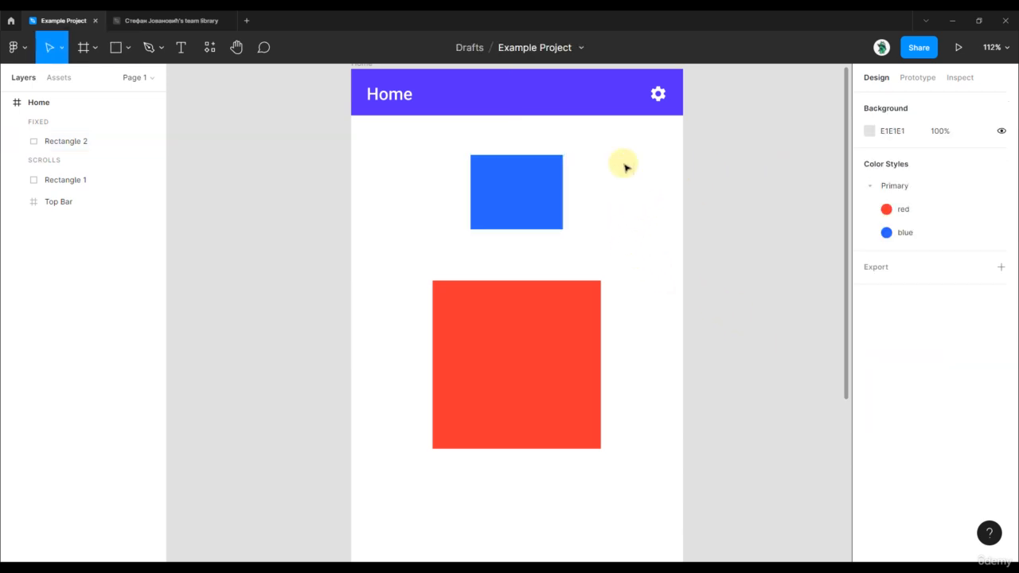
key("r")
mouse_move(595, 179)
left_mouse_down()
mouse_move(637, 225)
mouse_move(625, 188)
left_mouse_up()
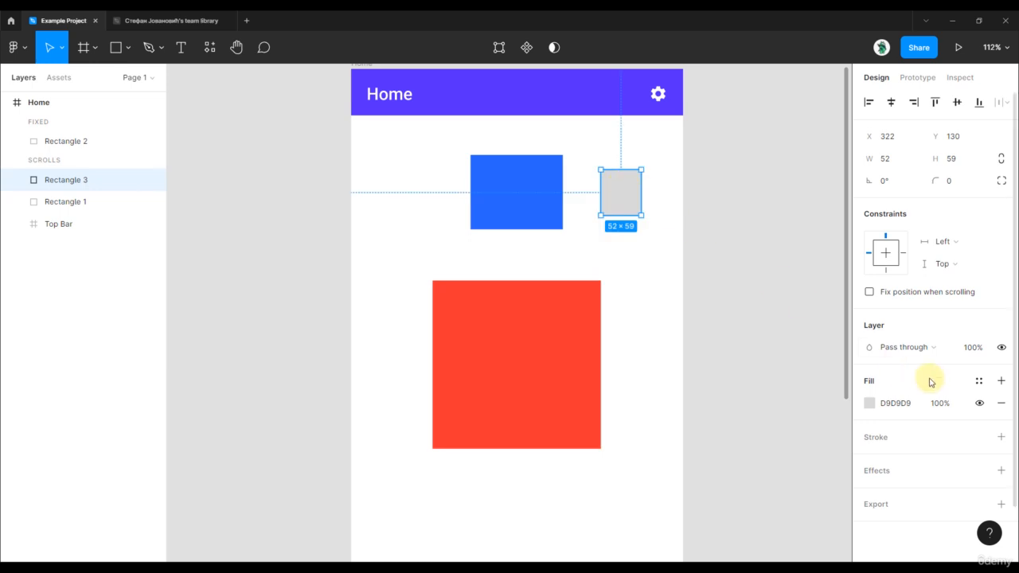
Review the color styles offered for the new gray rectangle, and collapse and expand the Primary group in the file's color styles.
left_click(978, 384)
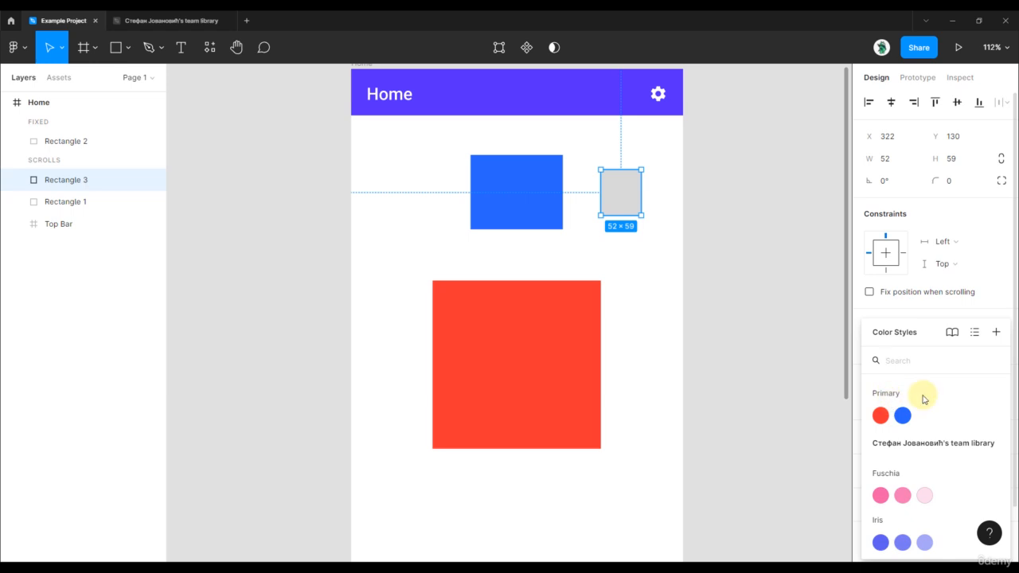
left_click(762, 151)
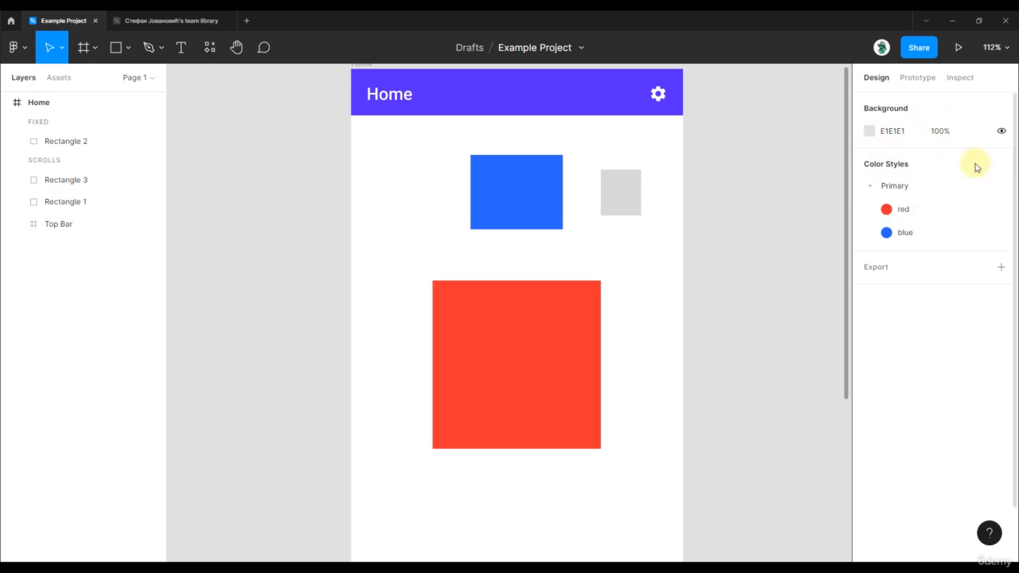
left_click(869, 187)
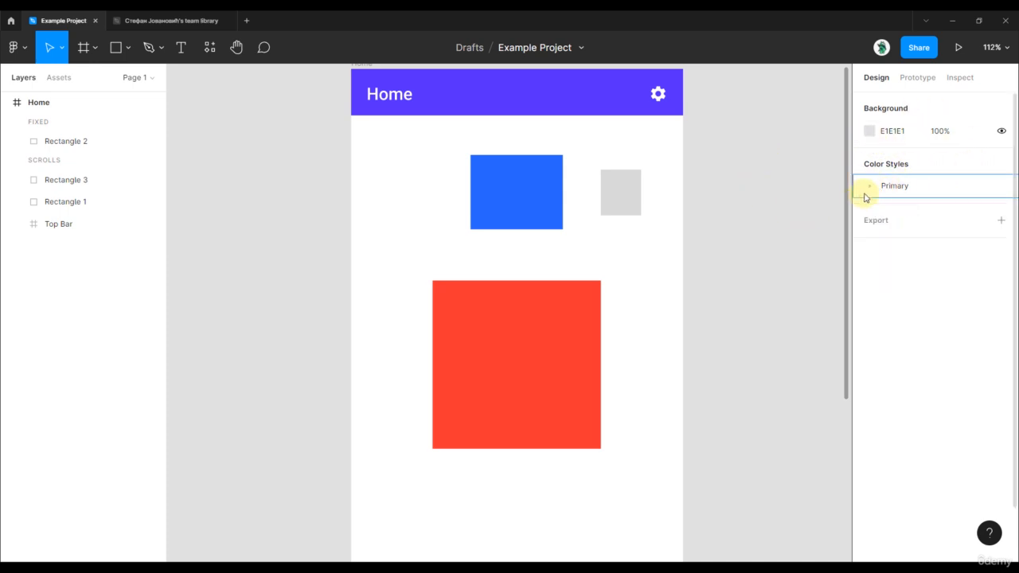
left_click(867, 195)
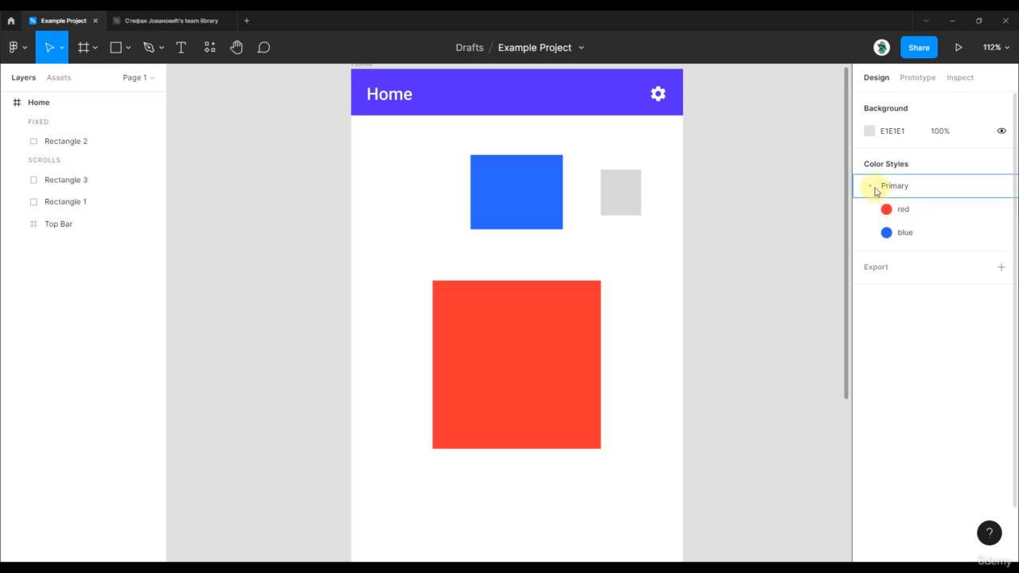
left_click(872, 186)
left_click(871, 189)
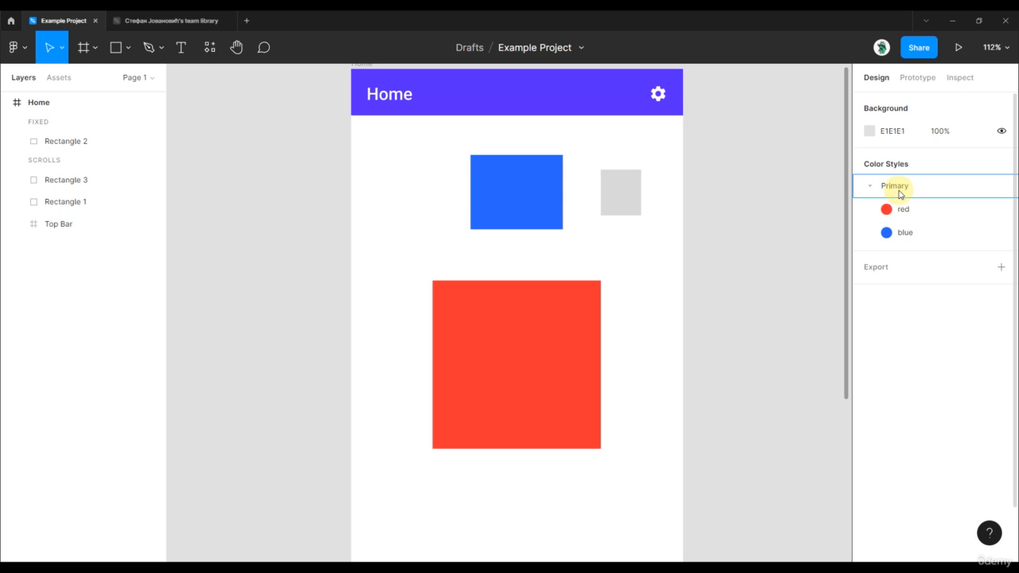
Examine the actions available for the Primary group of color styles.
right_click(899, 194)
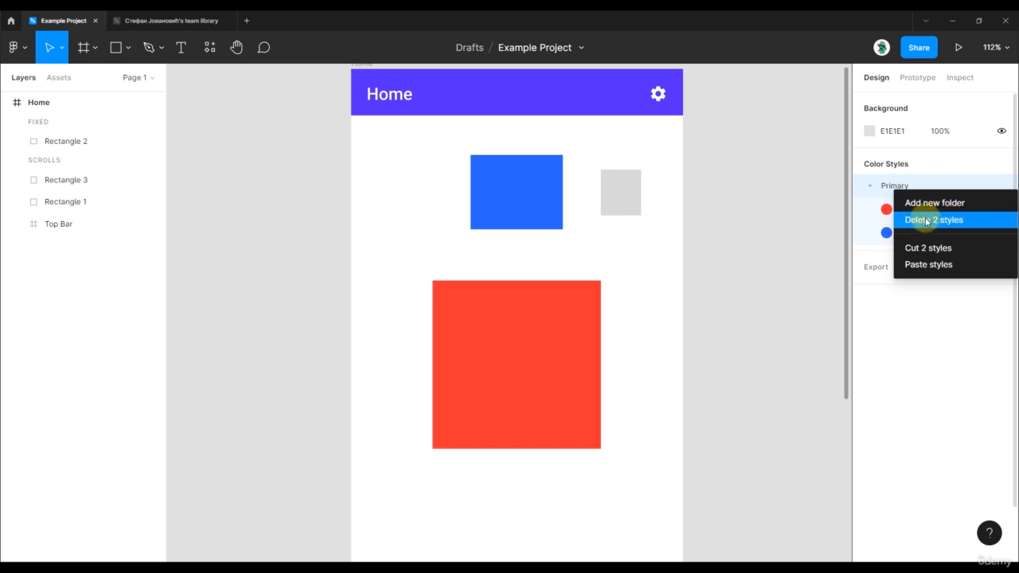
left_click(880, 215)
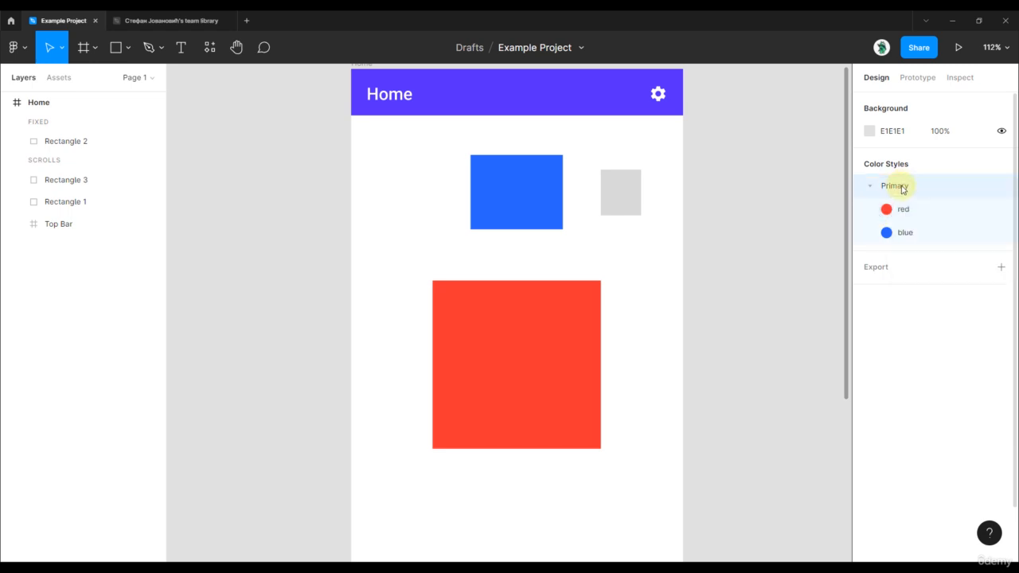
right_click(901, 187)
right_click(880, 215)
left_click(880, 215)
Open the red color style for editing, inspect its name and properties, and close it without changes.
right_click(911, 210)
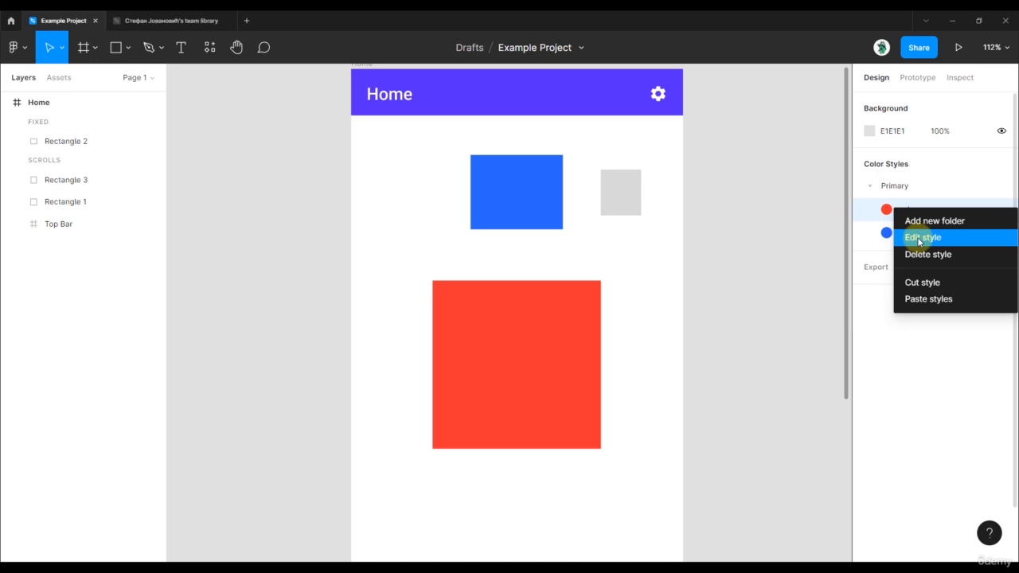
left_click(919, 239)
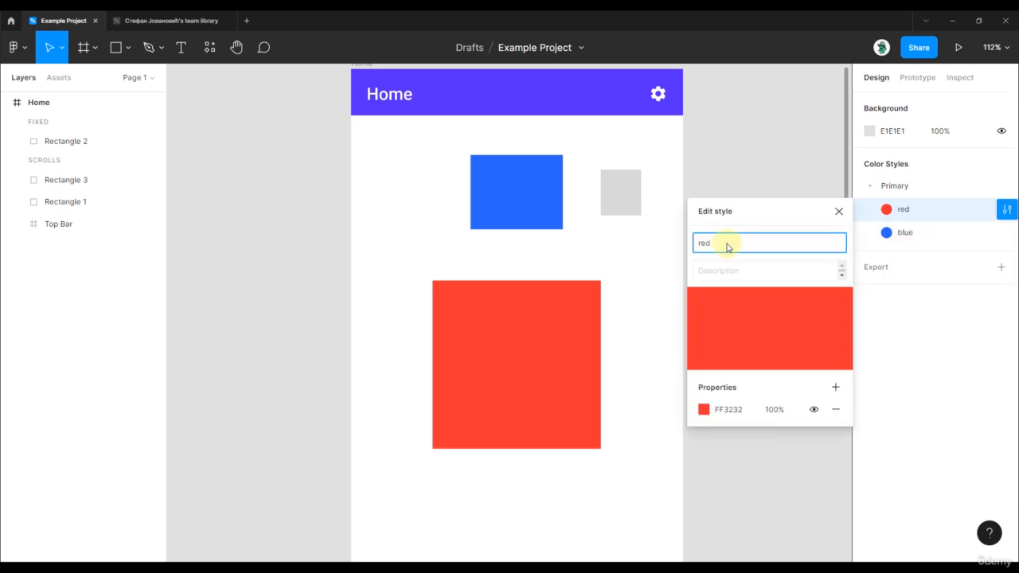
left_click_drag(727, 248, 694, 244)
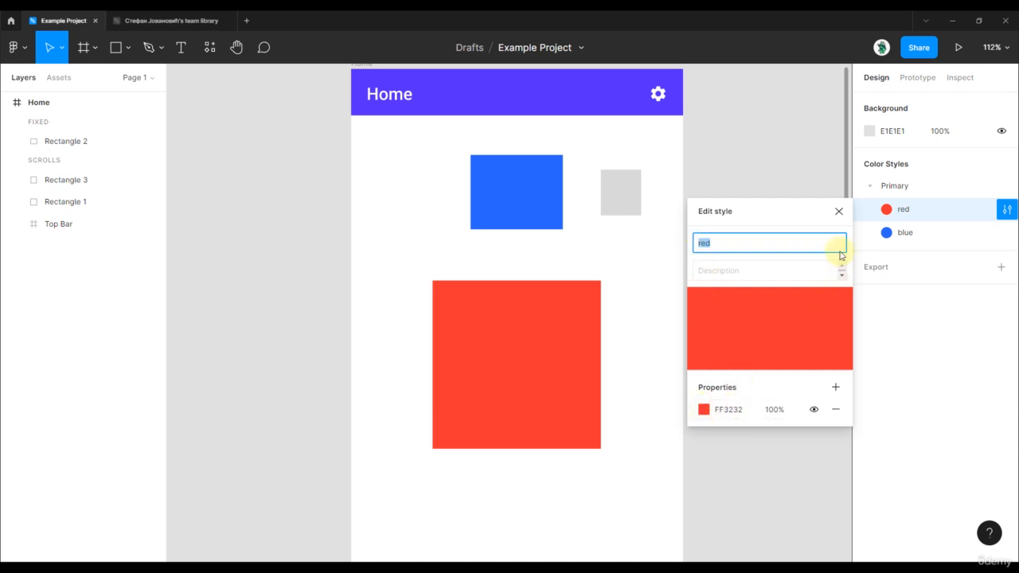
left_click(839, 213)
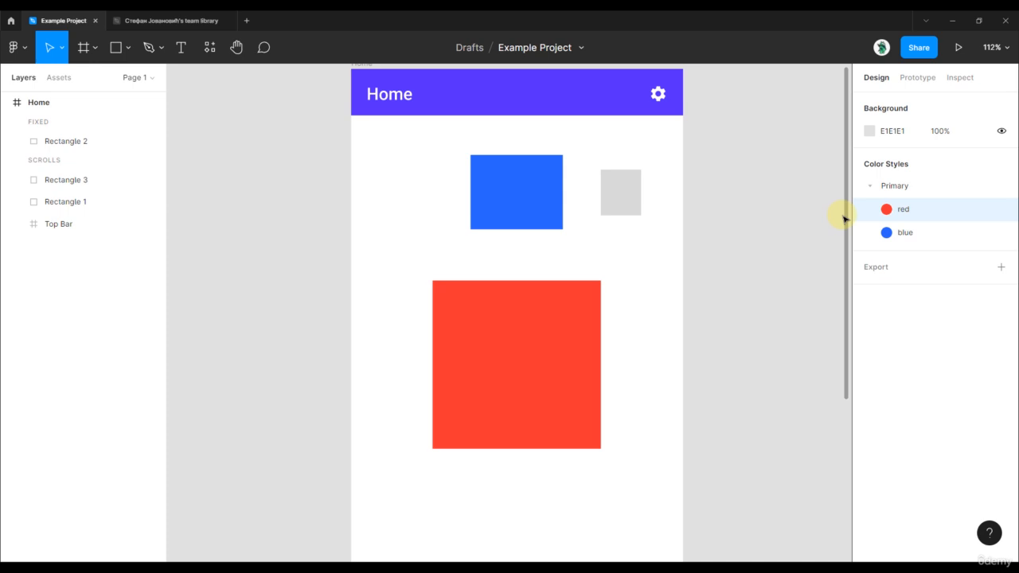
left_click(904, 197)
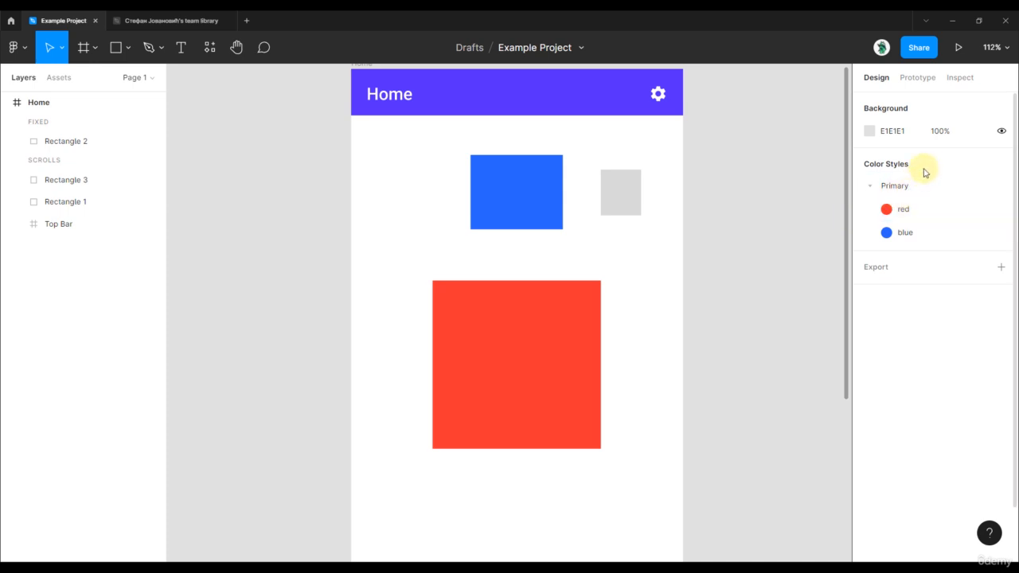
Wrap the Primary color style group in a new folder named "Light", and undo the new folder.
right_click(886, 185)
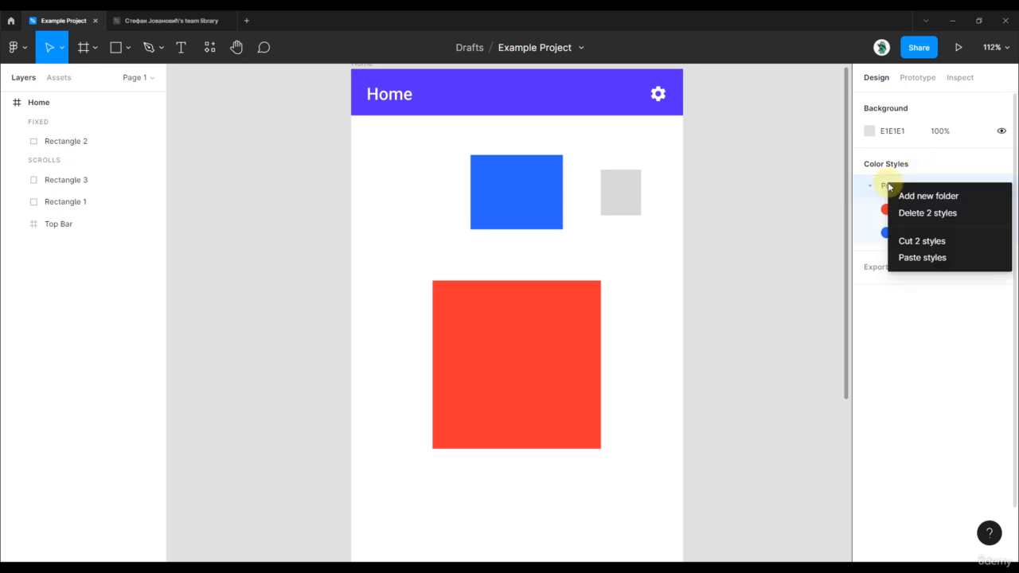
left_click(947, 163)
right_click(895, 186)
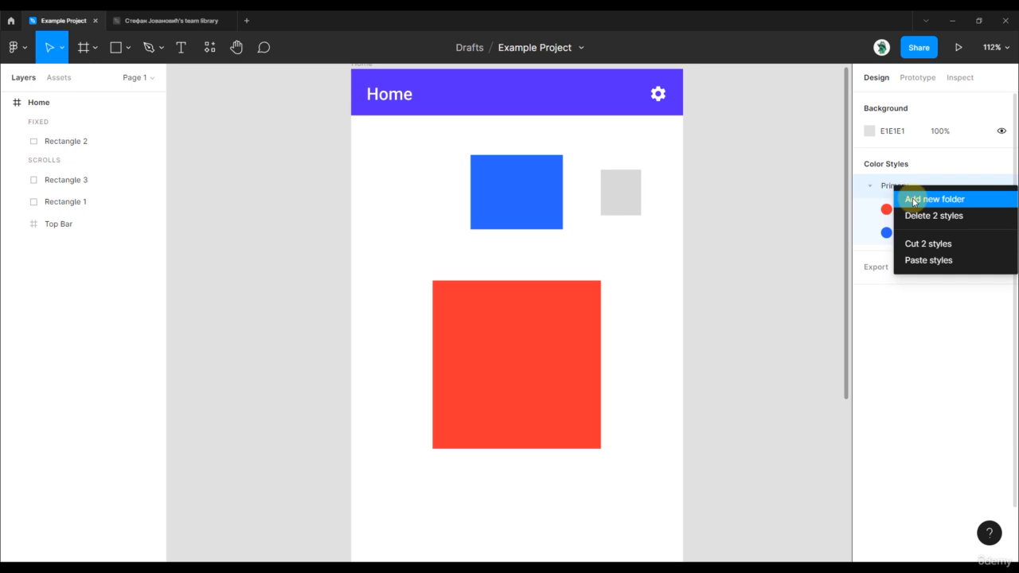
left_click(913, 199)
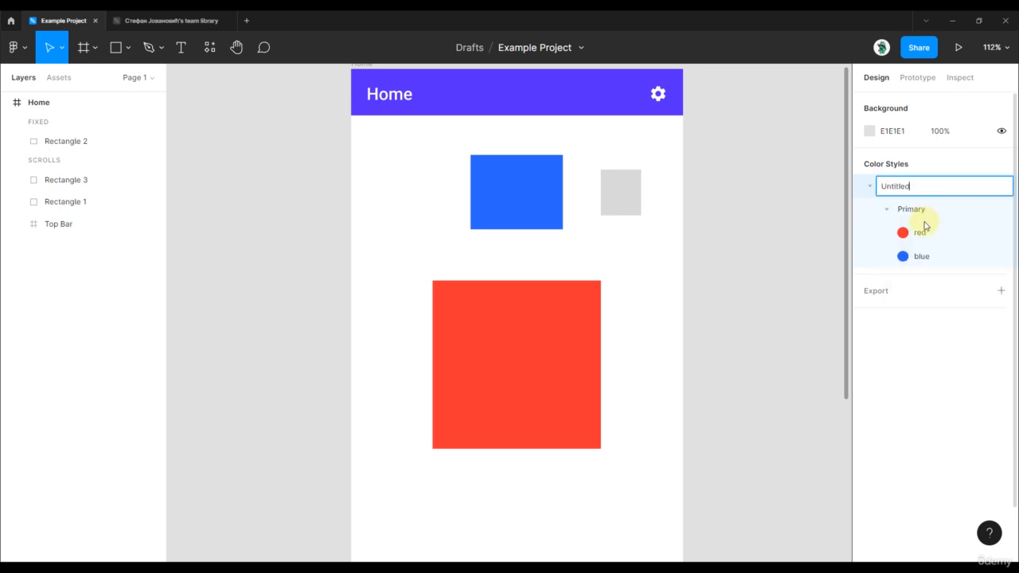
key("BackSpace")
key("BackSpace")
key("BackSpace")
key("BackSpace")
key("BackSpace")
key("BackSpace")
key("Return")
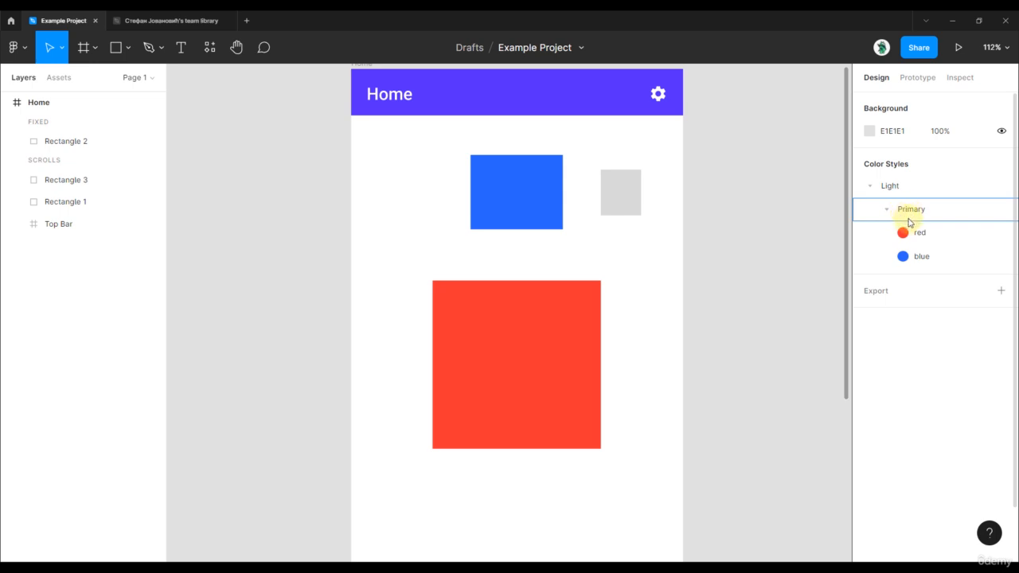
key("ctrl+z")
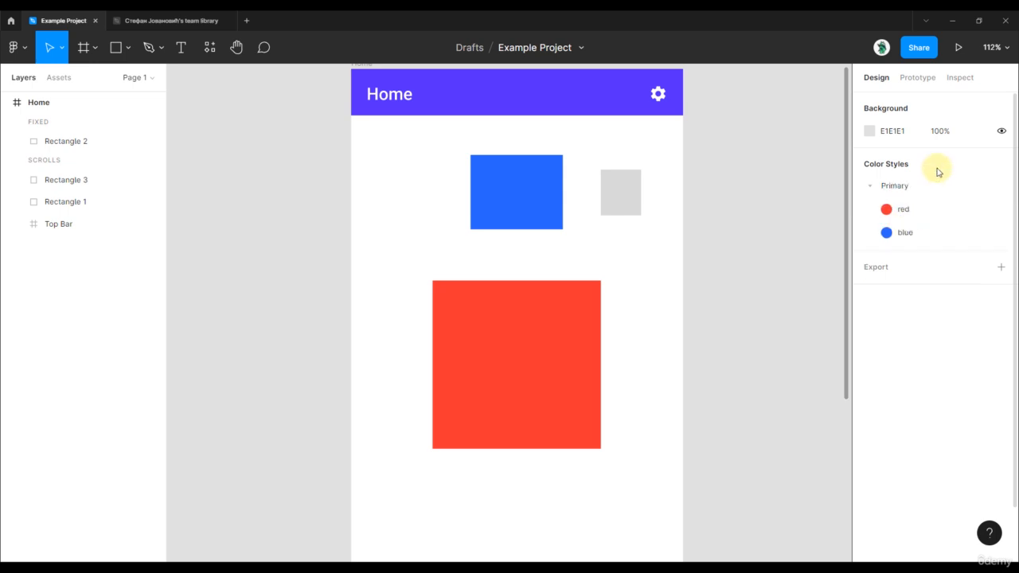
Put the red style into a new folder named "Light" inside Primary, and collapse and expand both folders.
right_click(909, 213)
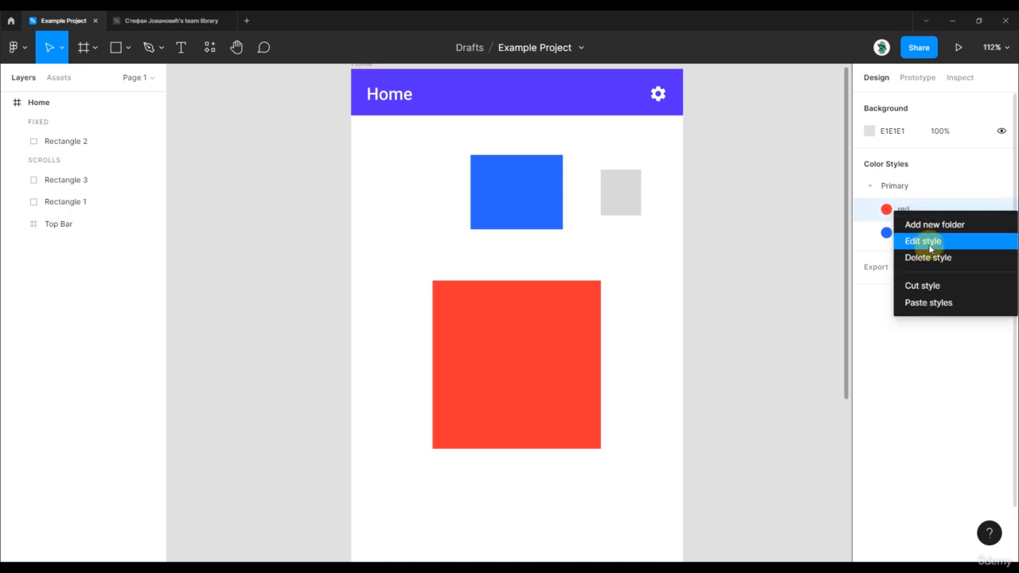
left_click(934, 227)
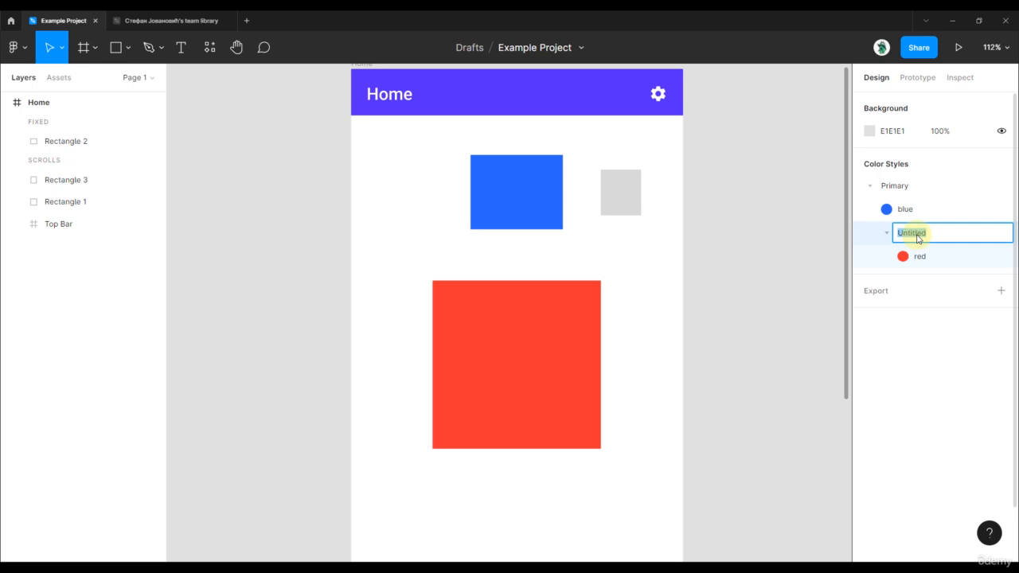
type("Light")
key("Return")
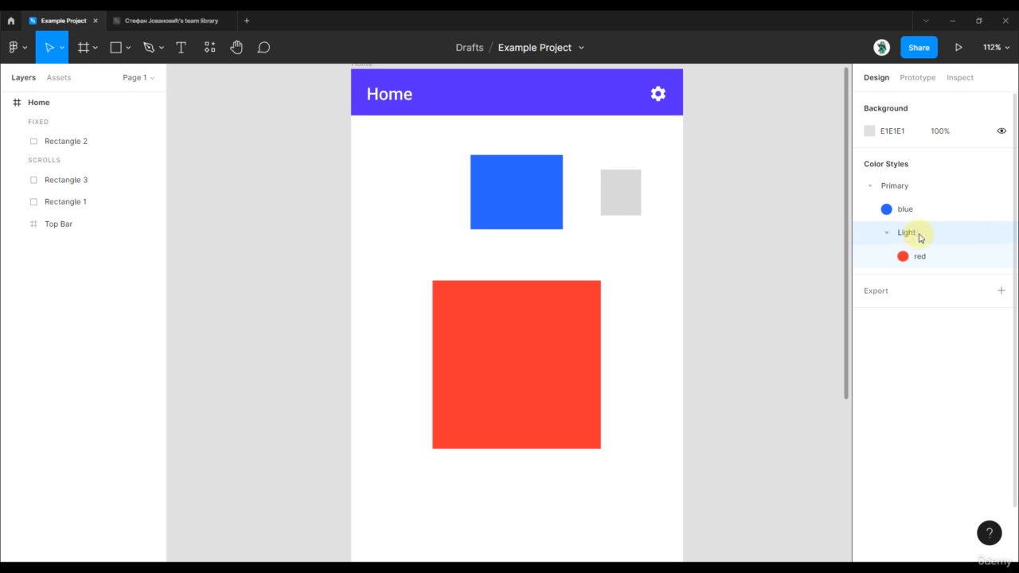
left_click(870, 188)
left_click(870, 188)
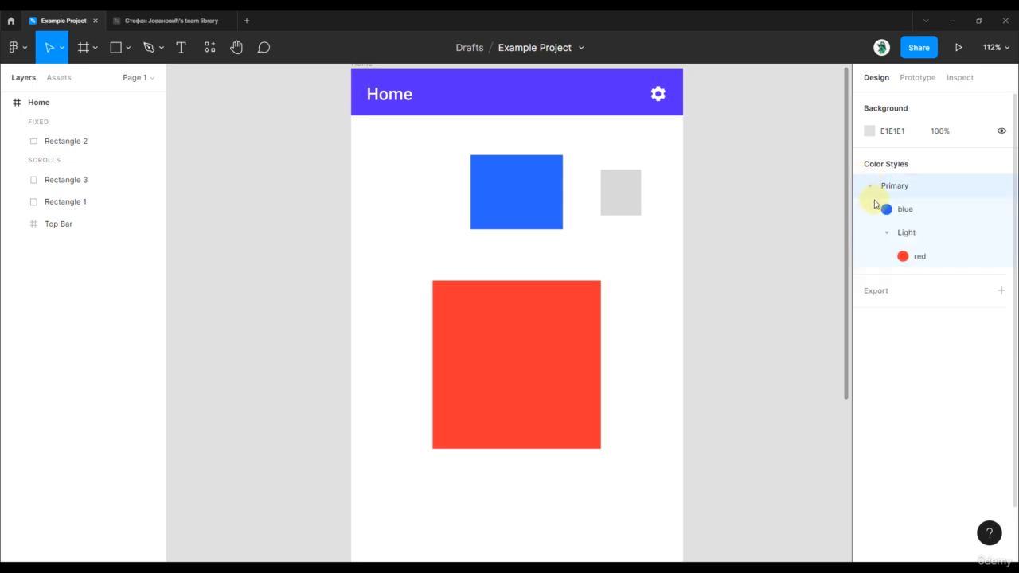
left_click(887, 233)
left_click(887, 232)
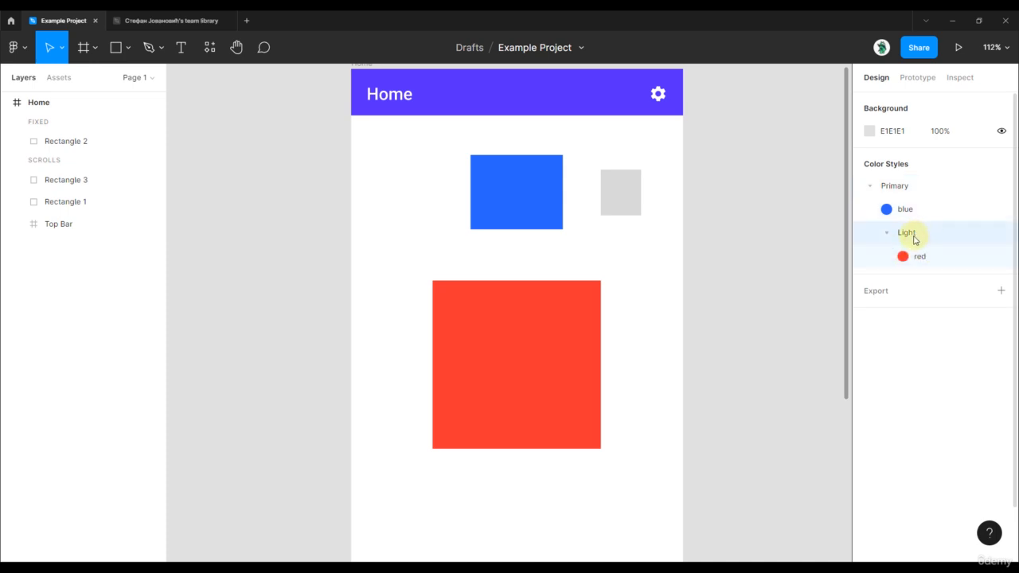
Check the Light folder's available actions and move the red style out of it, directly under Primary.
right_click(904, 235)
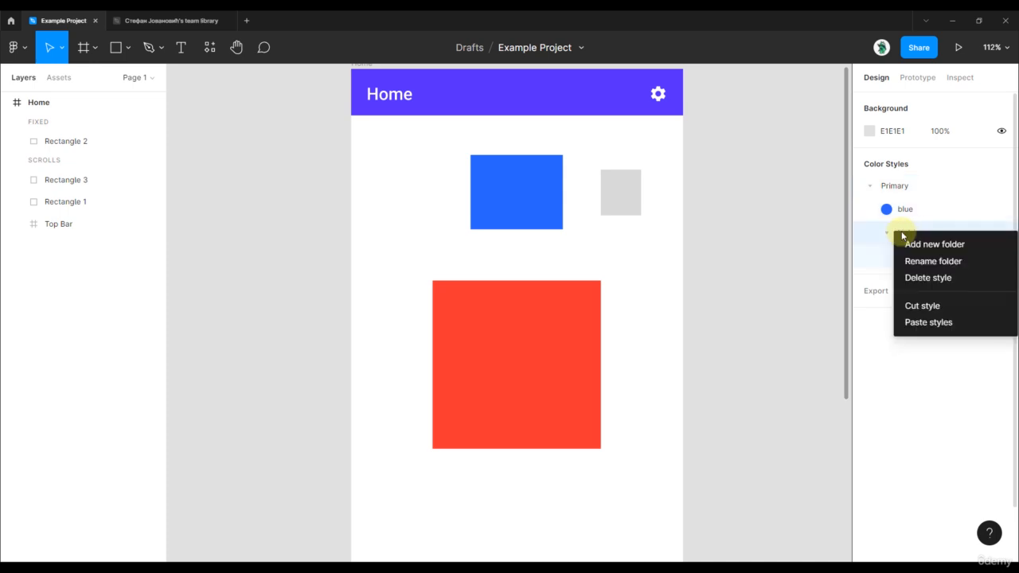
left_click(887, 353)
left_click_drag(916, 255, 919, 229)
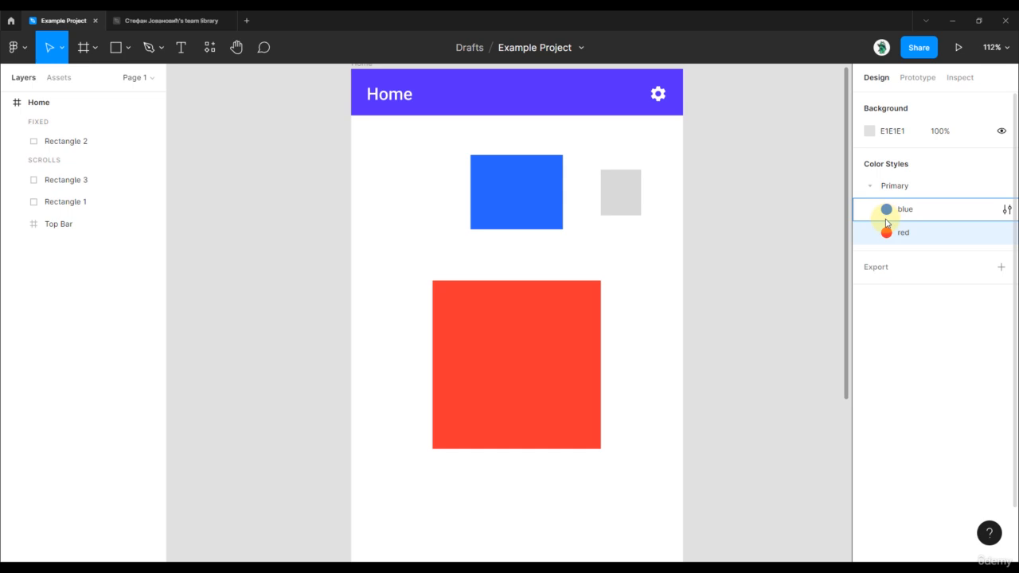
Create a color style named "Primary/Light/Blue" from the small gray rectangle's fill, and detach the style from that rectangle.
left_click(759, 189)
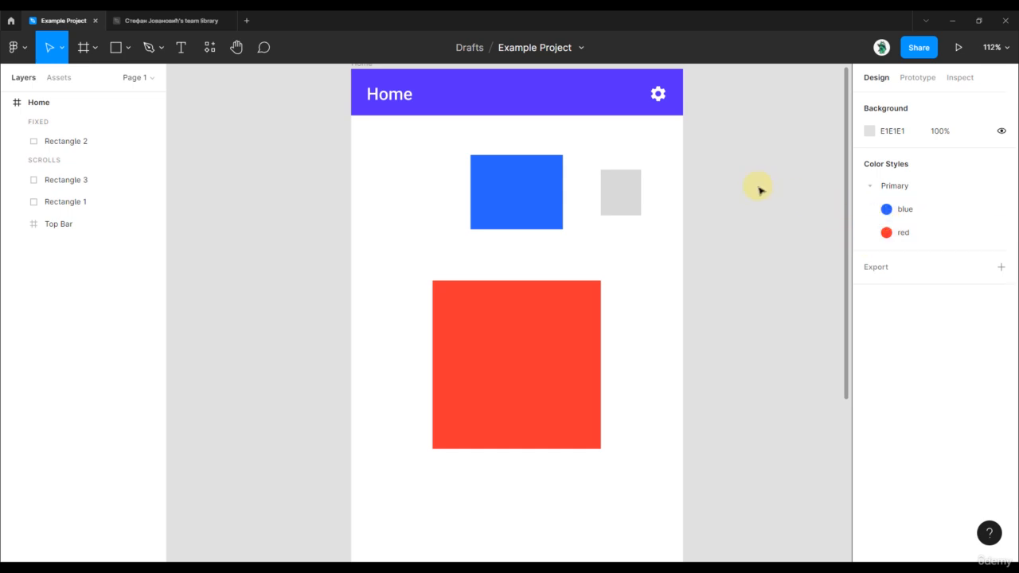
left_click(626, 185)
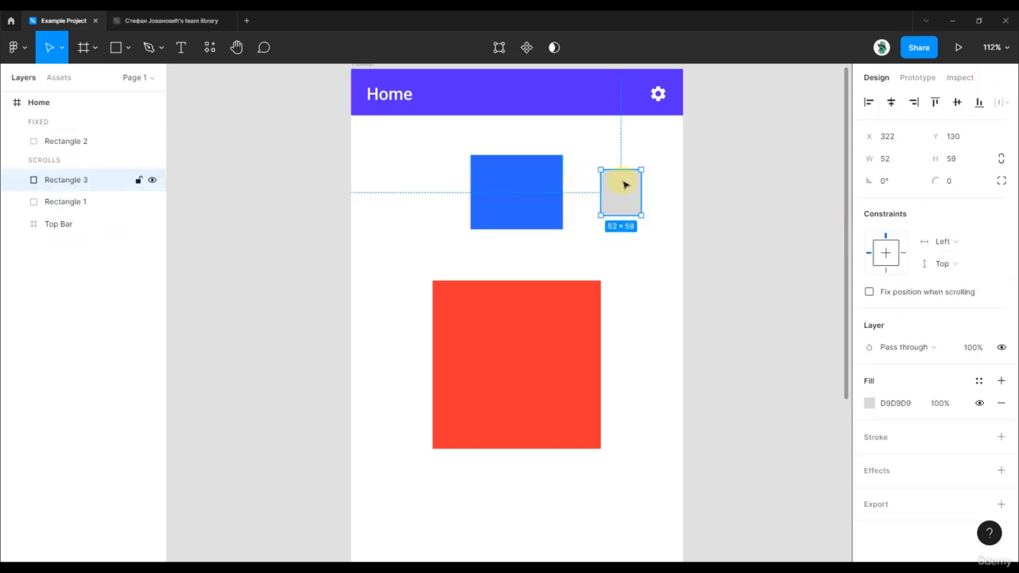
left_click(978, 383)
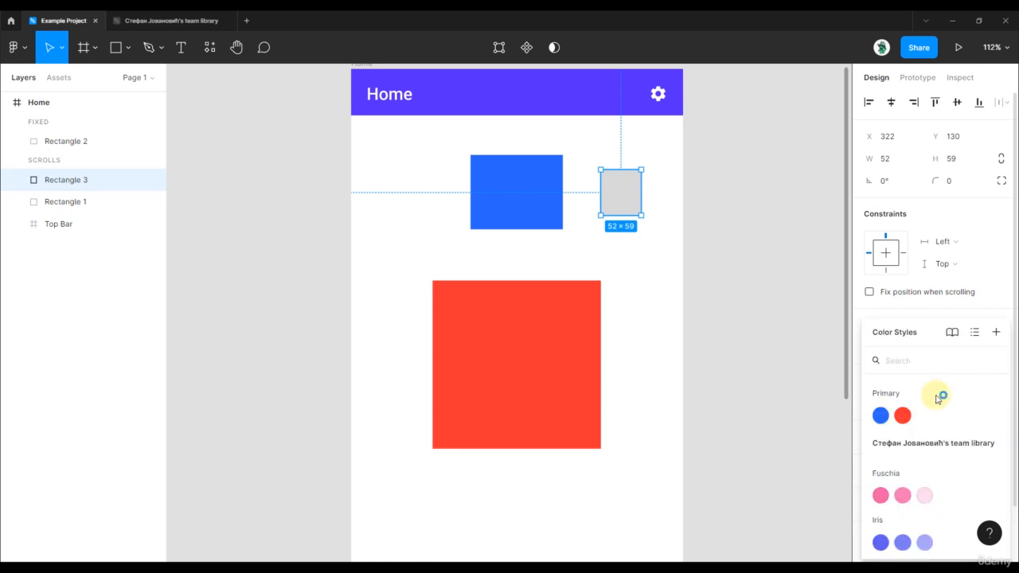
left_click(996, 332)
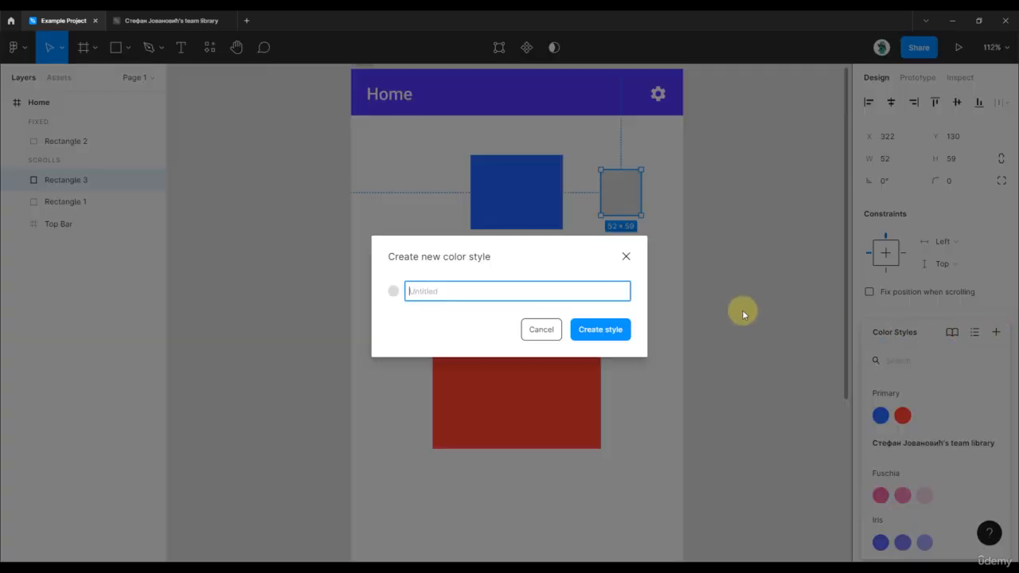
type("Primary/Light/Blue")
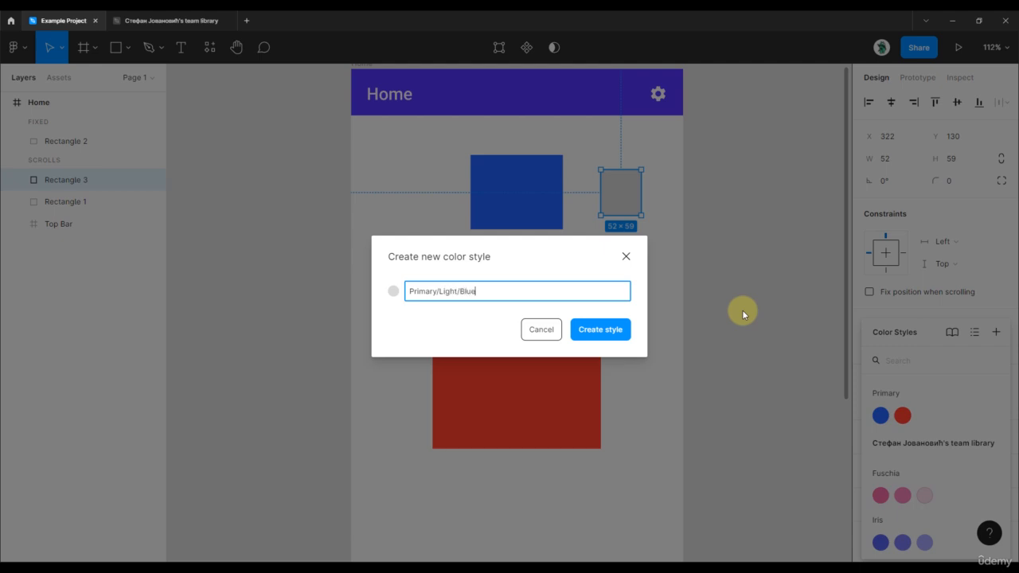
left_click(609, 333)
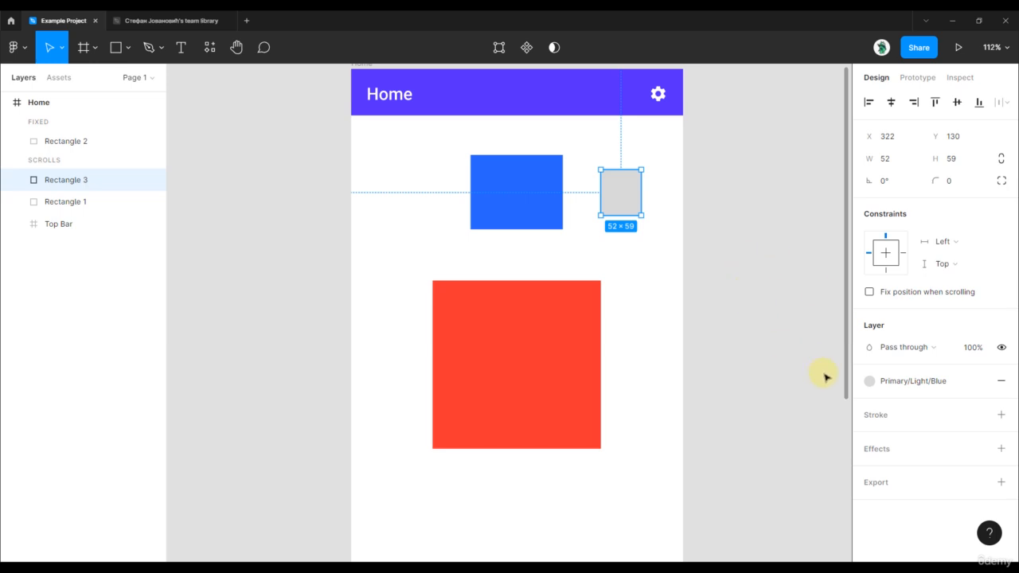
mouse_move(935, 387)
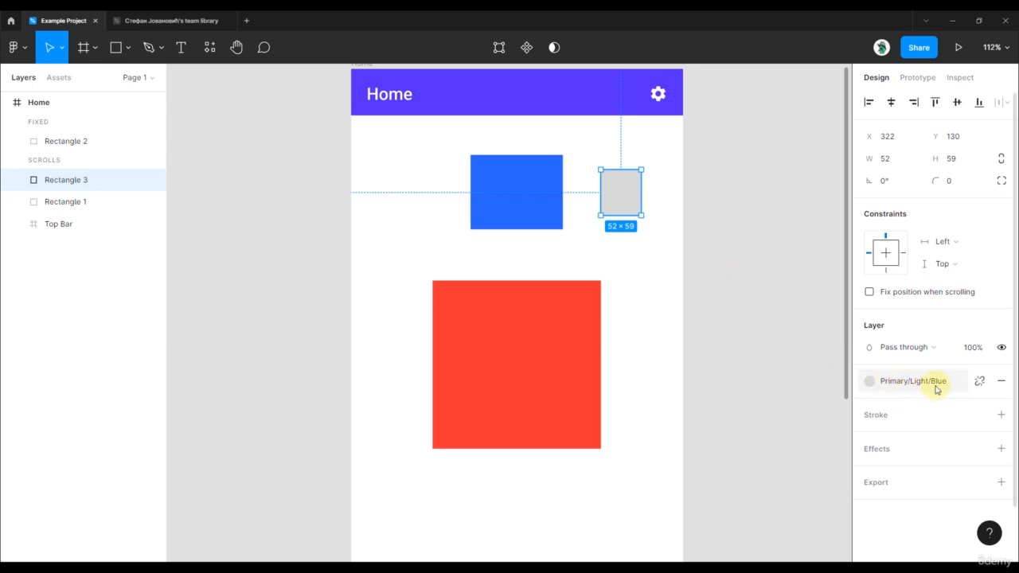
left_click(978, 384)
Rename the gray color style in the Primary/Light group to "Gray".
left_click(979, 382)
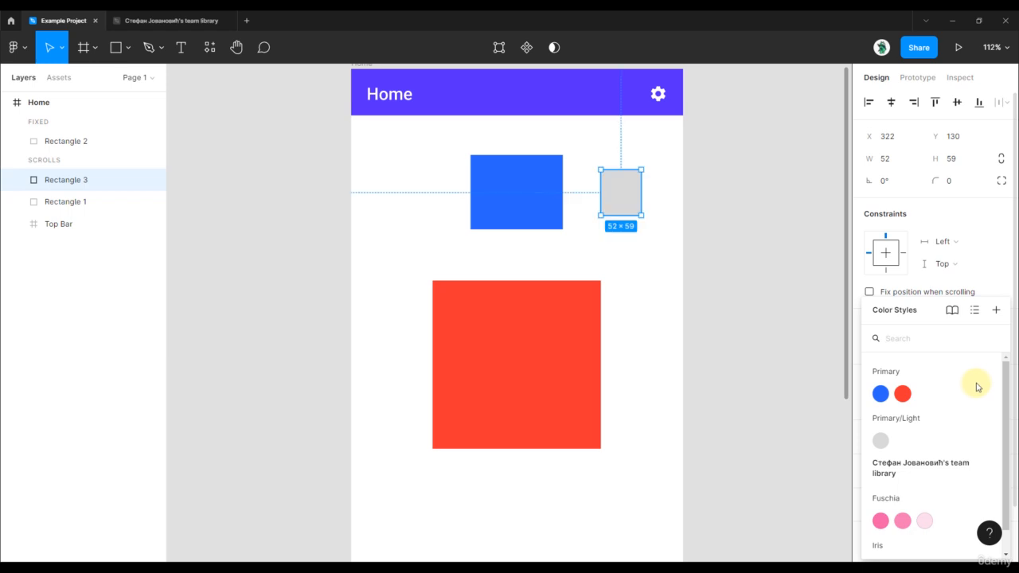
right_click(886, 446)
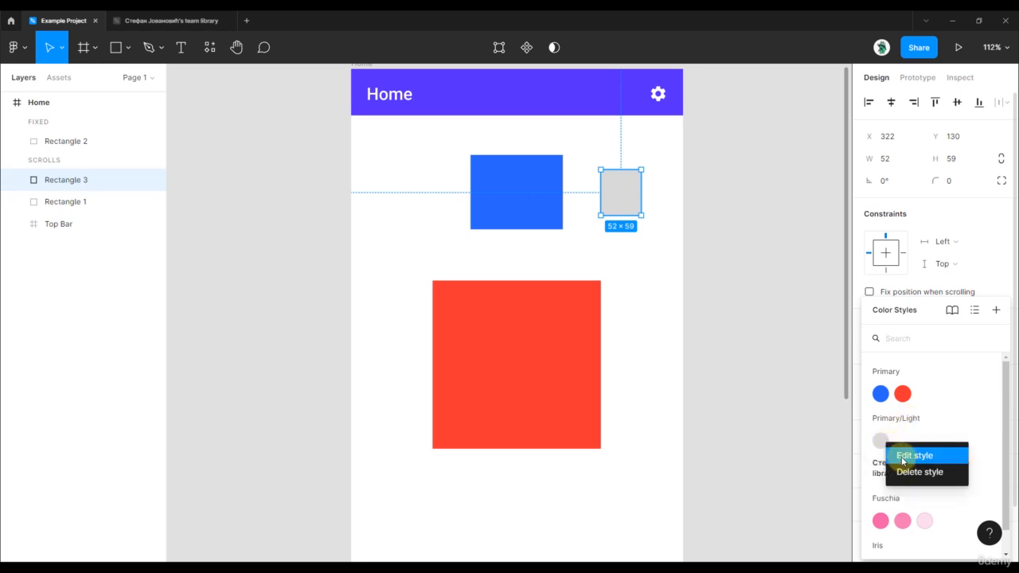
left_click(908, 452)
type("Grfa")
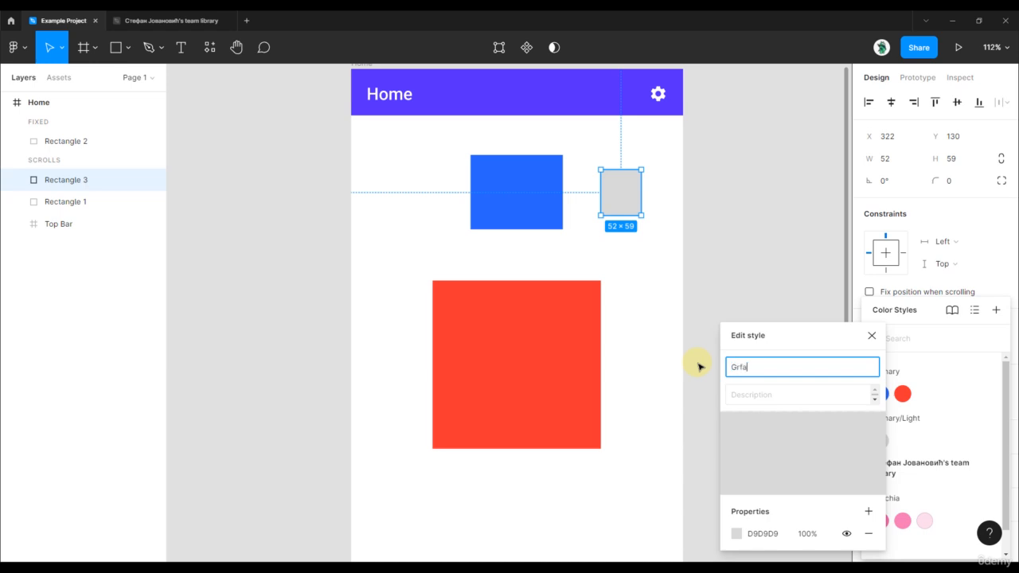
key("BackSpace")
type("ay")
key("Return")
left_click(762, 244)
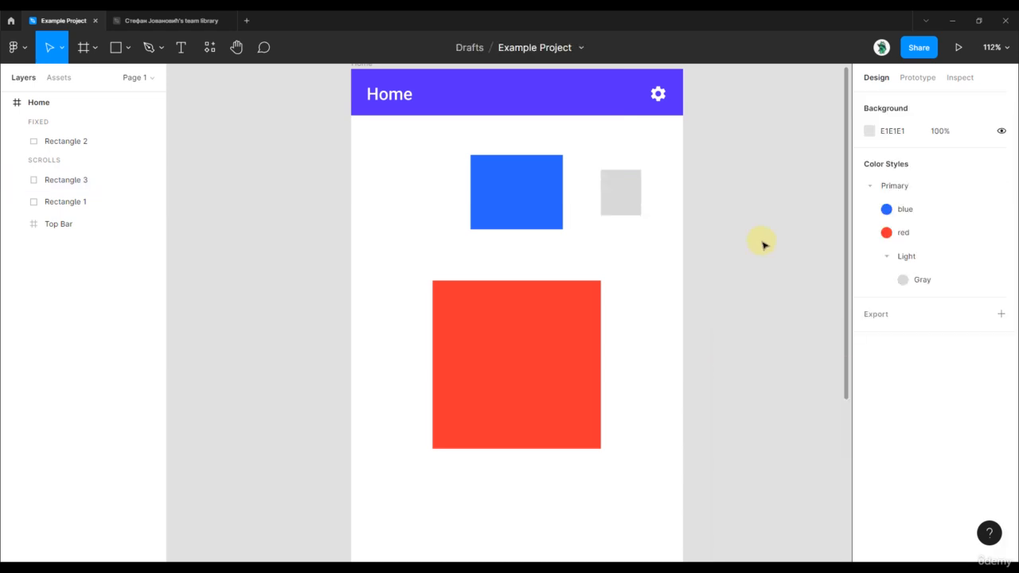
Collapse and re-expand the Primary folder and its nested Light folder in the color styles list.
left_click(870, 185)
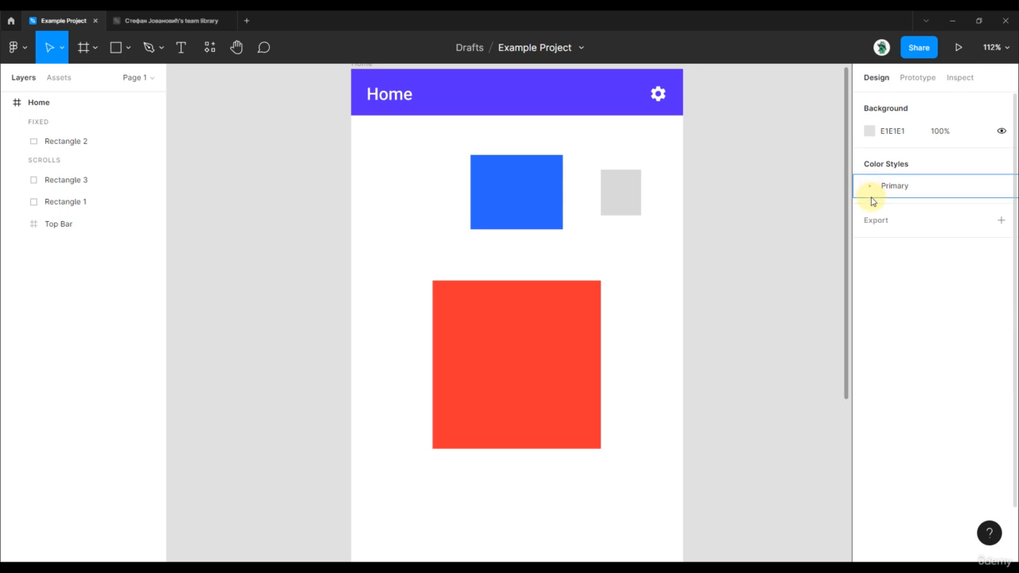
left_click(869, 185)
left_click(886, 257)
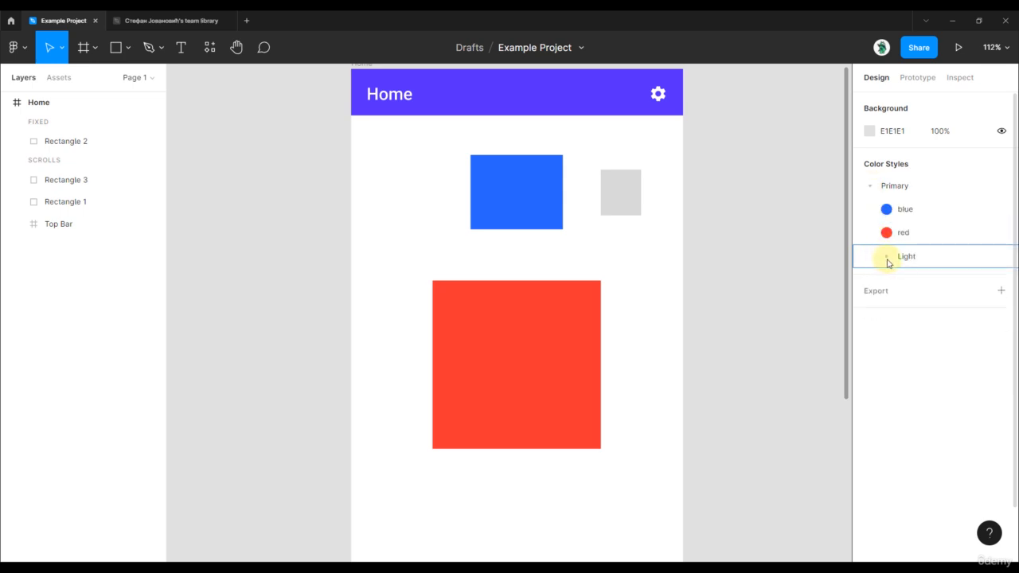
left_click(886, 257)
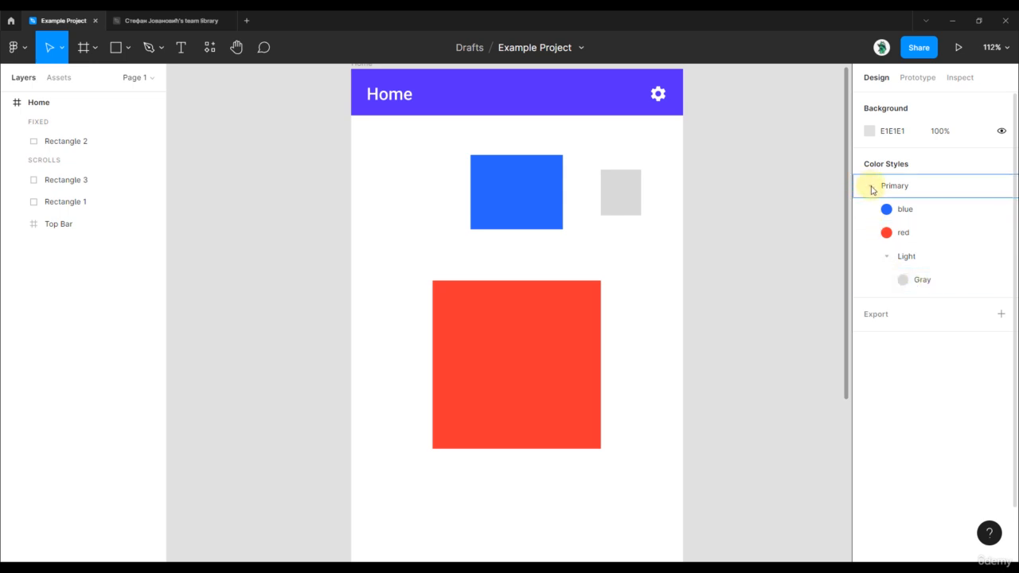
Apply the blue color style from the Primary group to the small gray rectangle's fill.
left_click(635, 199)
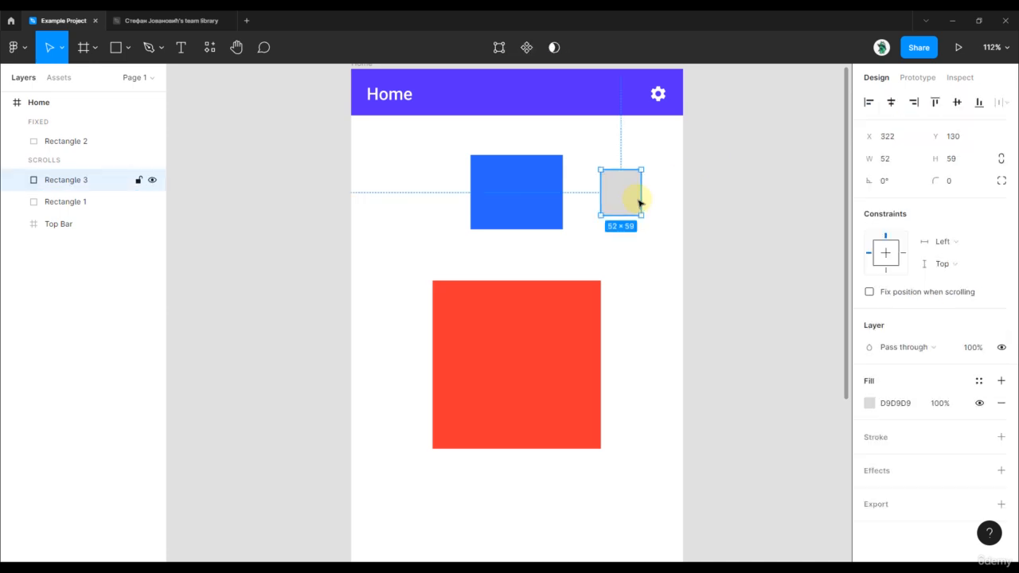
left_click(980, 384)
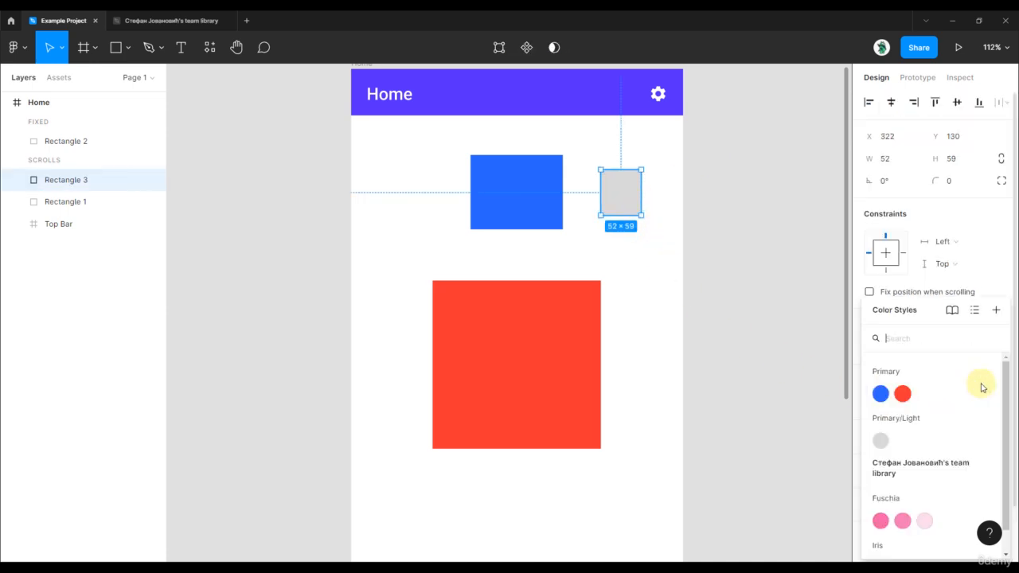
left_click(880, 394)
Switch the small rectangle's fill to the Primary red color style and detach the style from it.
left_click(869, 382)
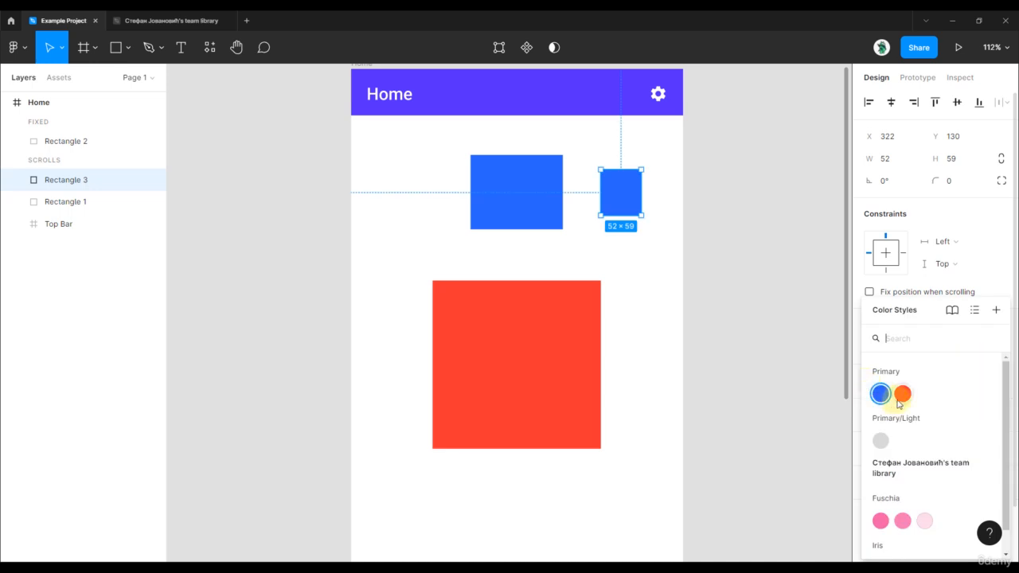
left_click(899, 393)
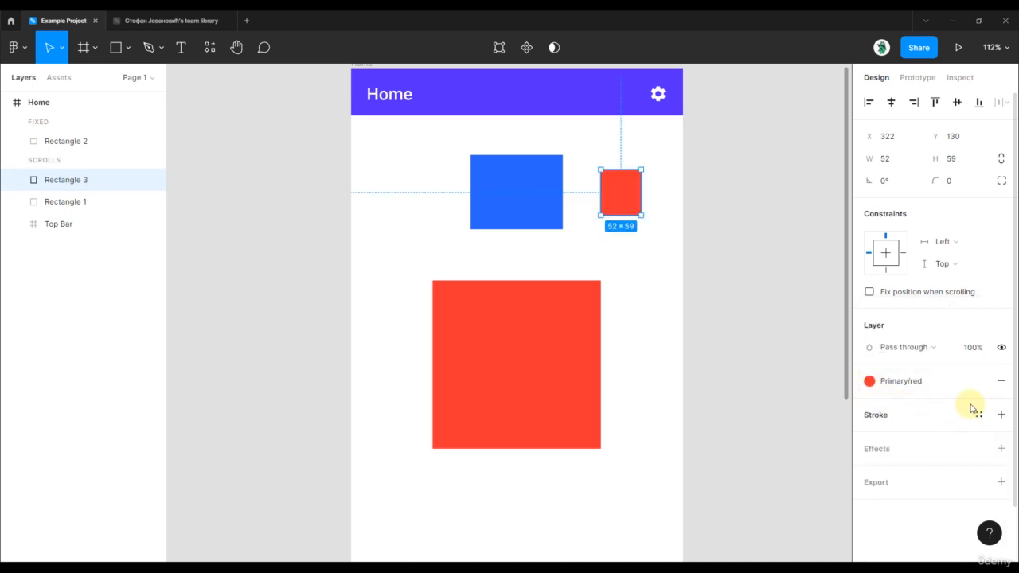
left_click(980, 385)
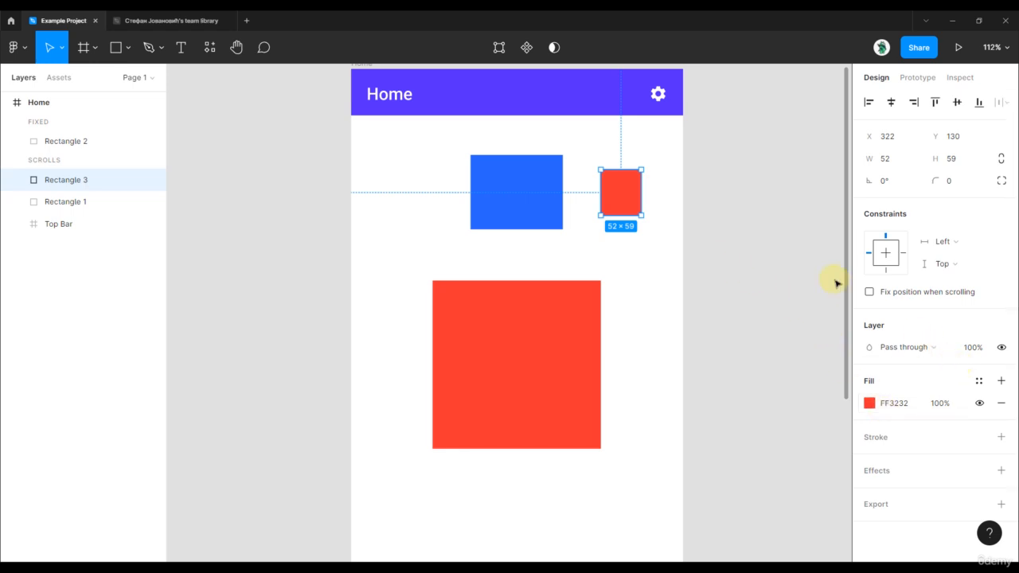
Examine the available libraries and the publishing options for Example Project's color styles, and close them without publishing.
left_click(978, 380)
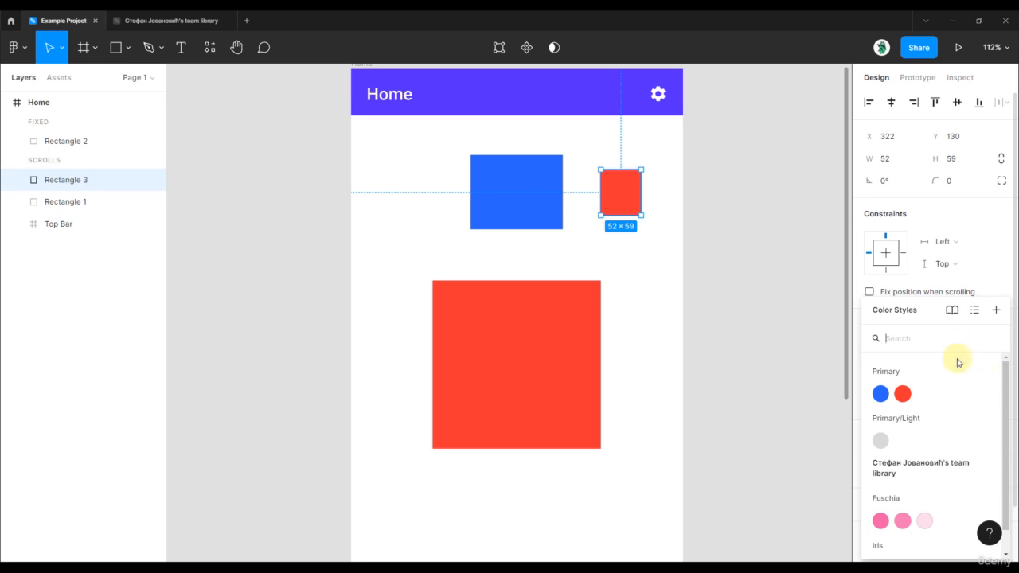
left_click(958, 316)
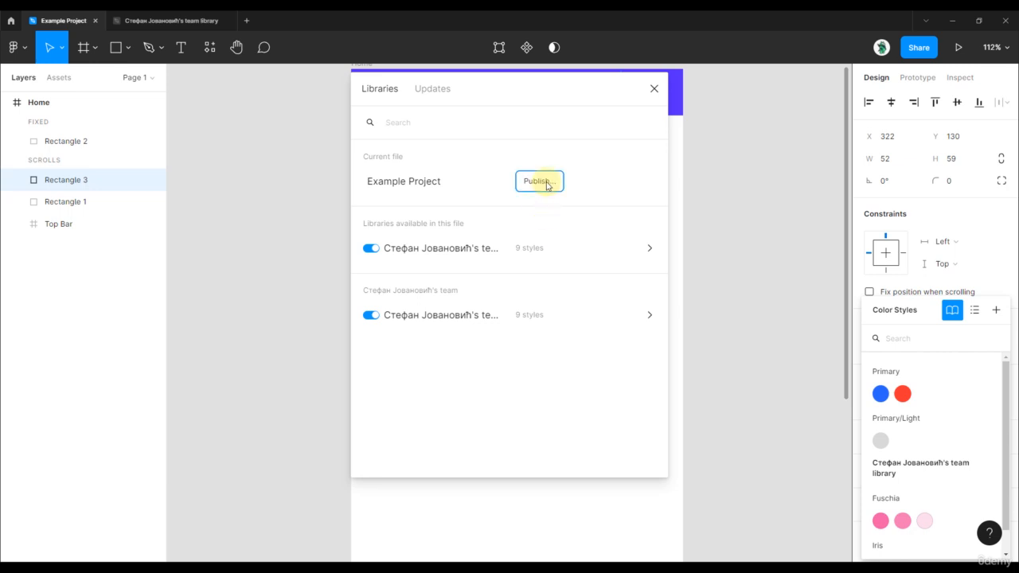
left_click(547, 184)
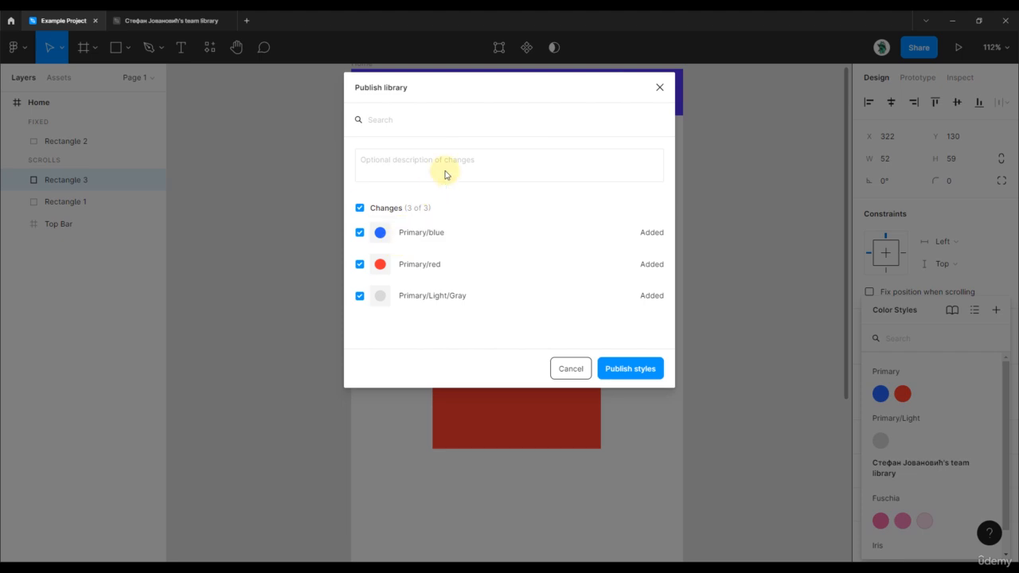
left_click(735, 197)
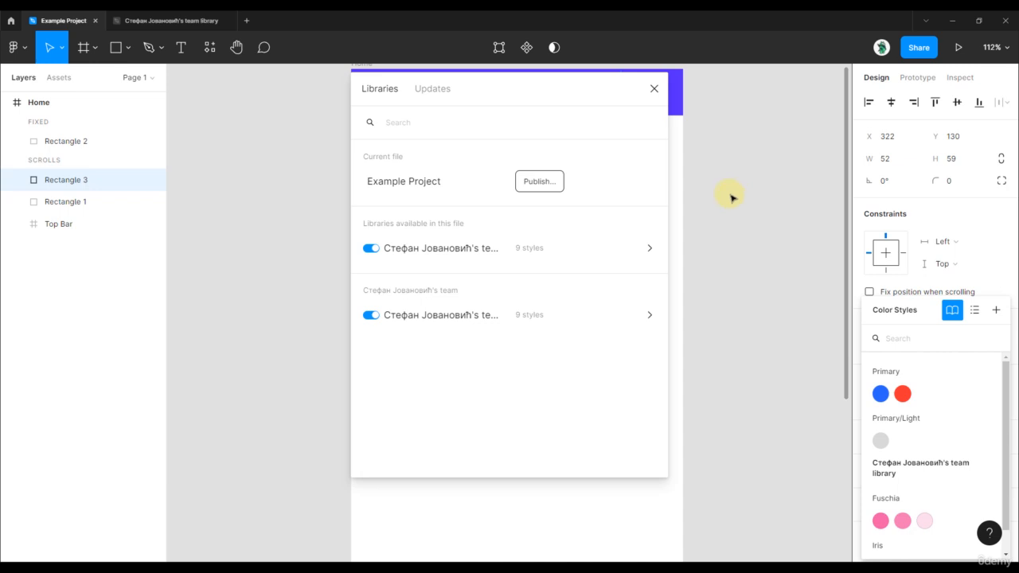
left_click(654, 89)
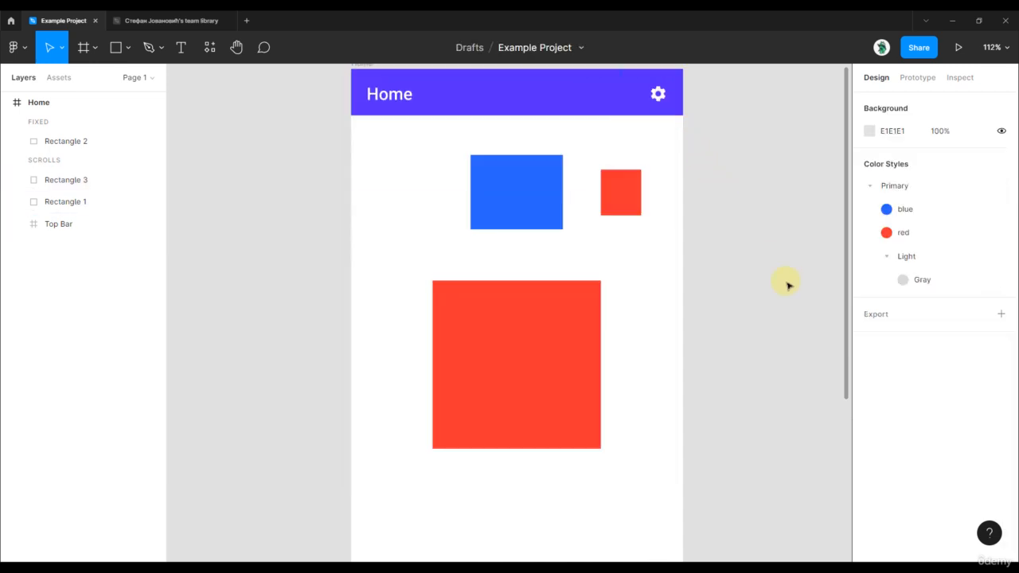